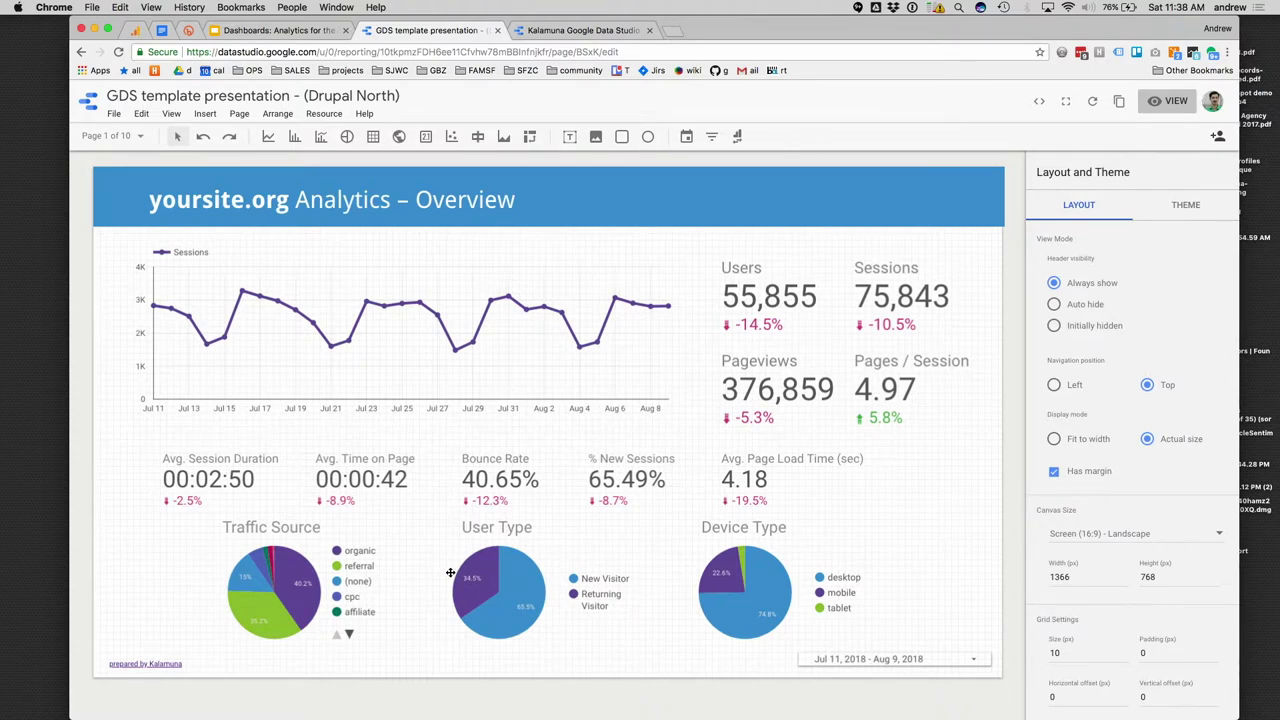
# Inspect the Sessions and Users scorecards, then view the report and check its date range unchanged.
pyautogui.click(853, 298)
pyautogui.click(766, 292)
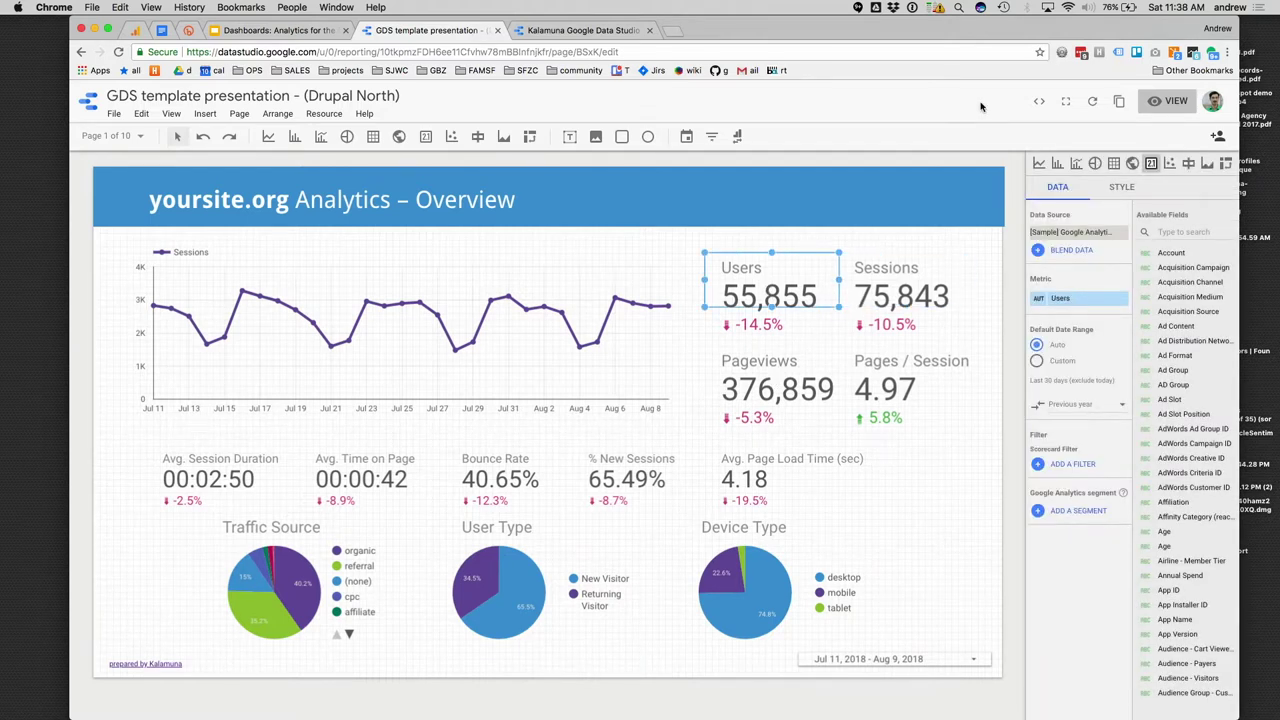
pyautogui.click(1168, 101)
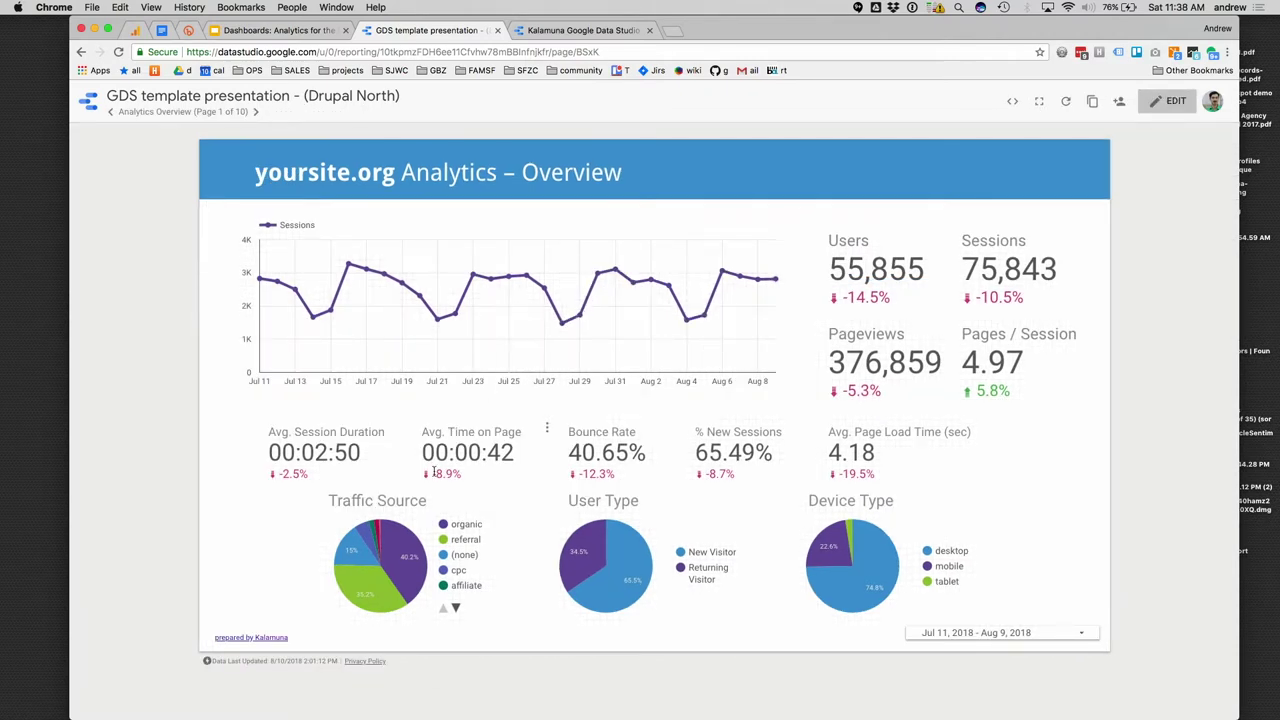
pyautogui.moveTo(372, 597)
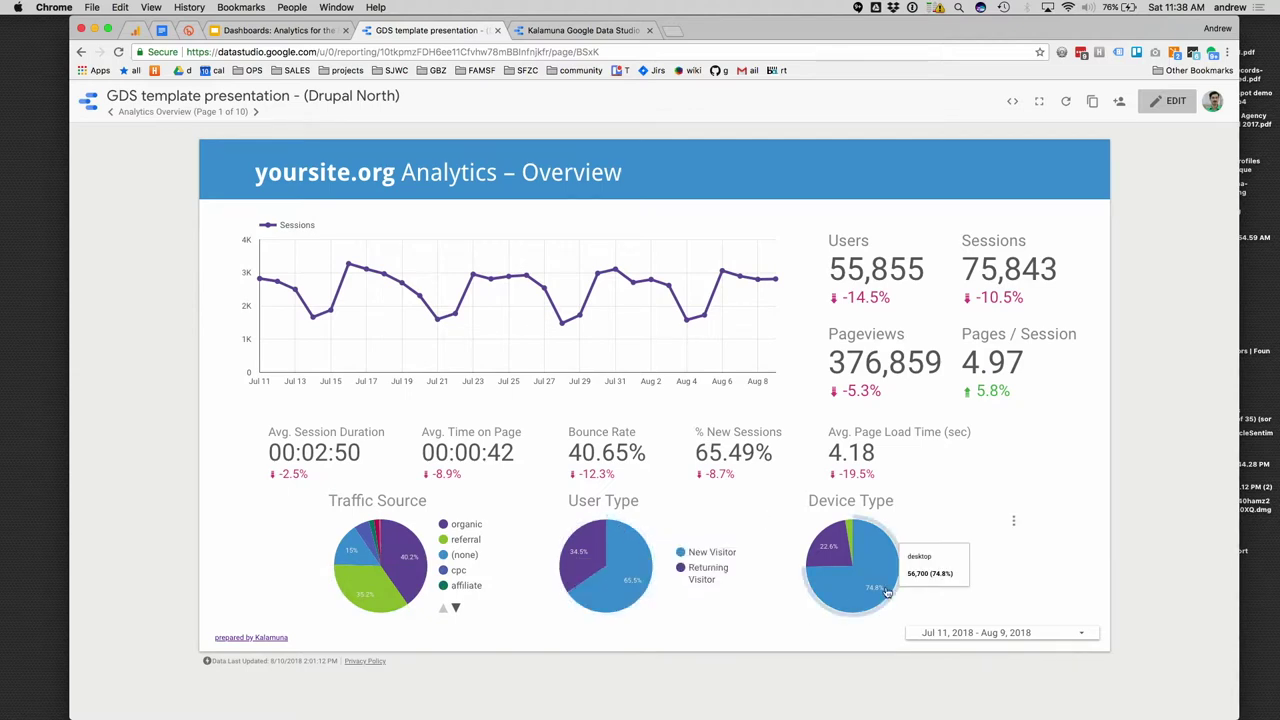
pyautogui.click(1081, 633)
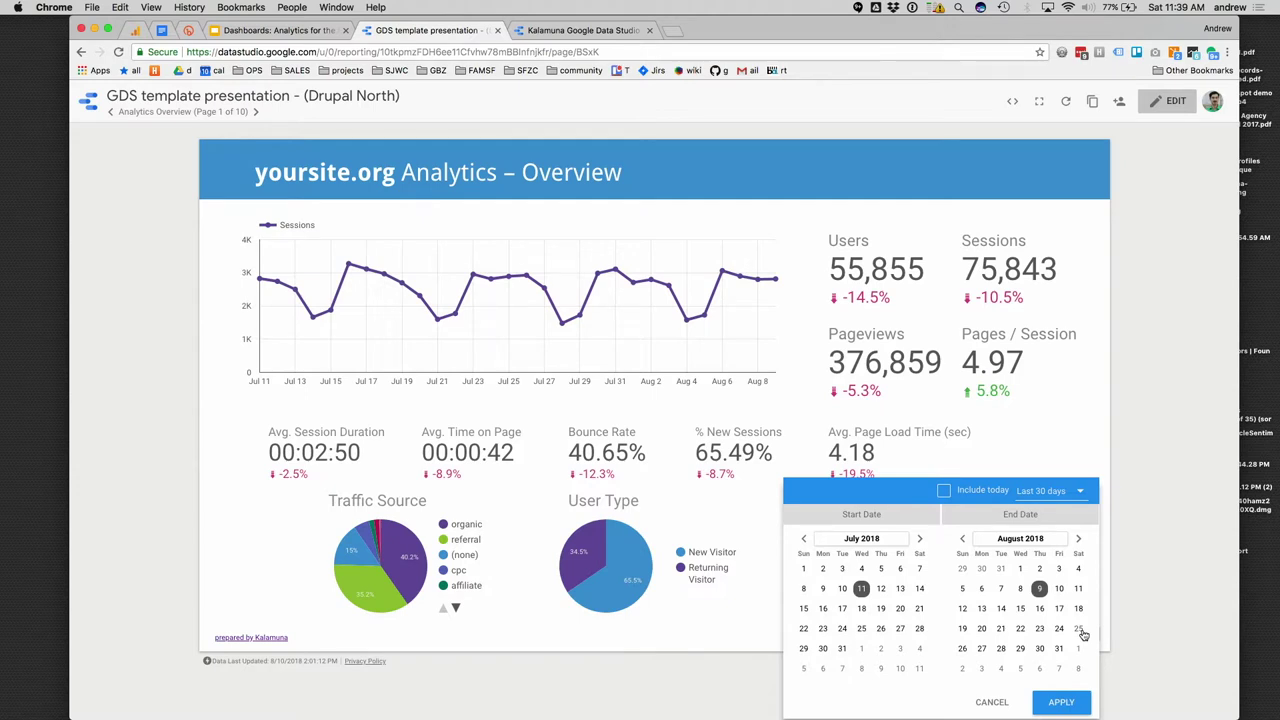
pyautogui.click(1130, 420)
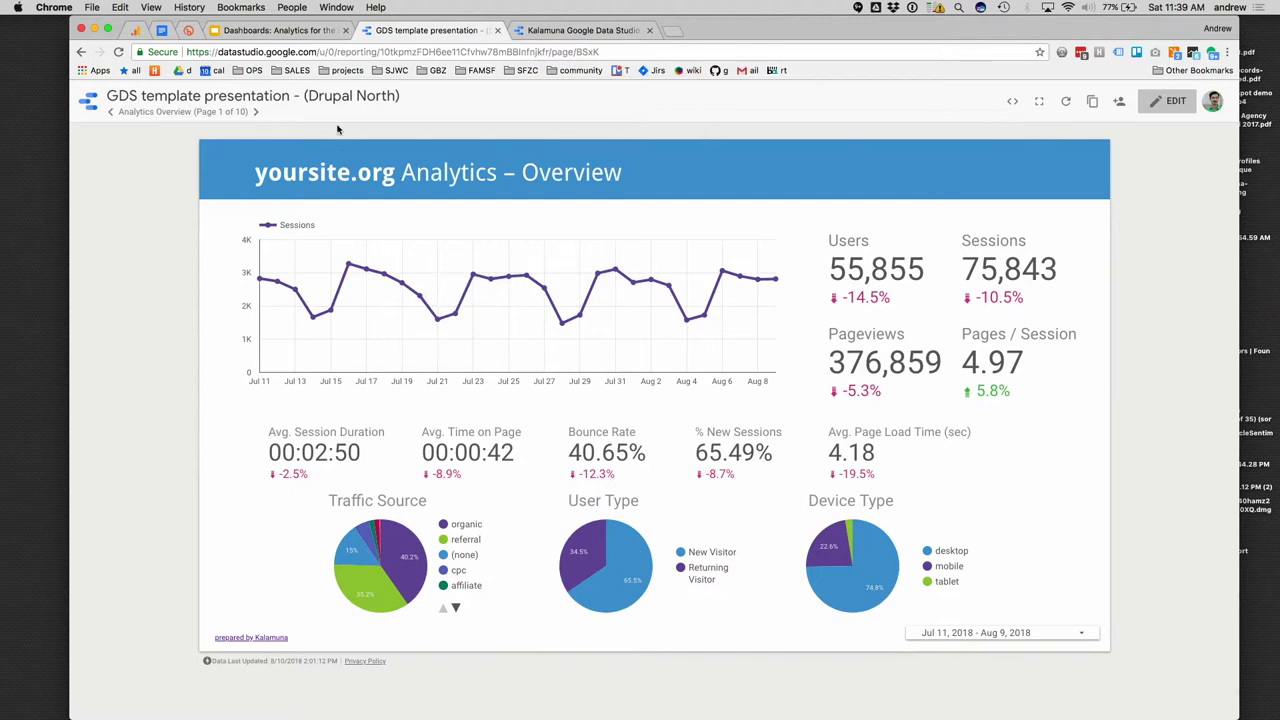
# Page forward past Geography to Demographics, return to editing, and select the Top Cities bar chart.
pyautogui.click(255, 111)
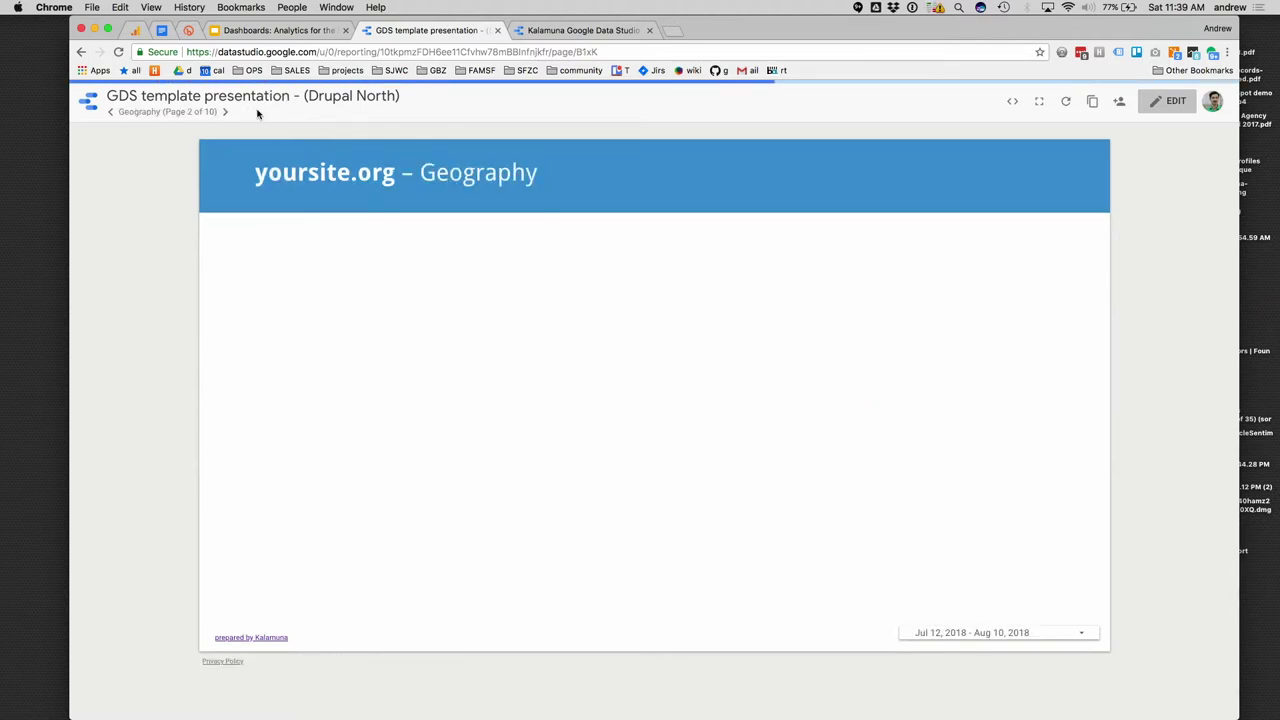
pyautogui.click(225, 111)
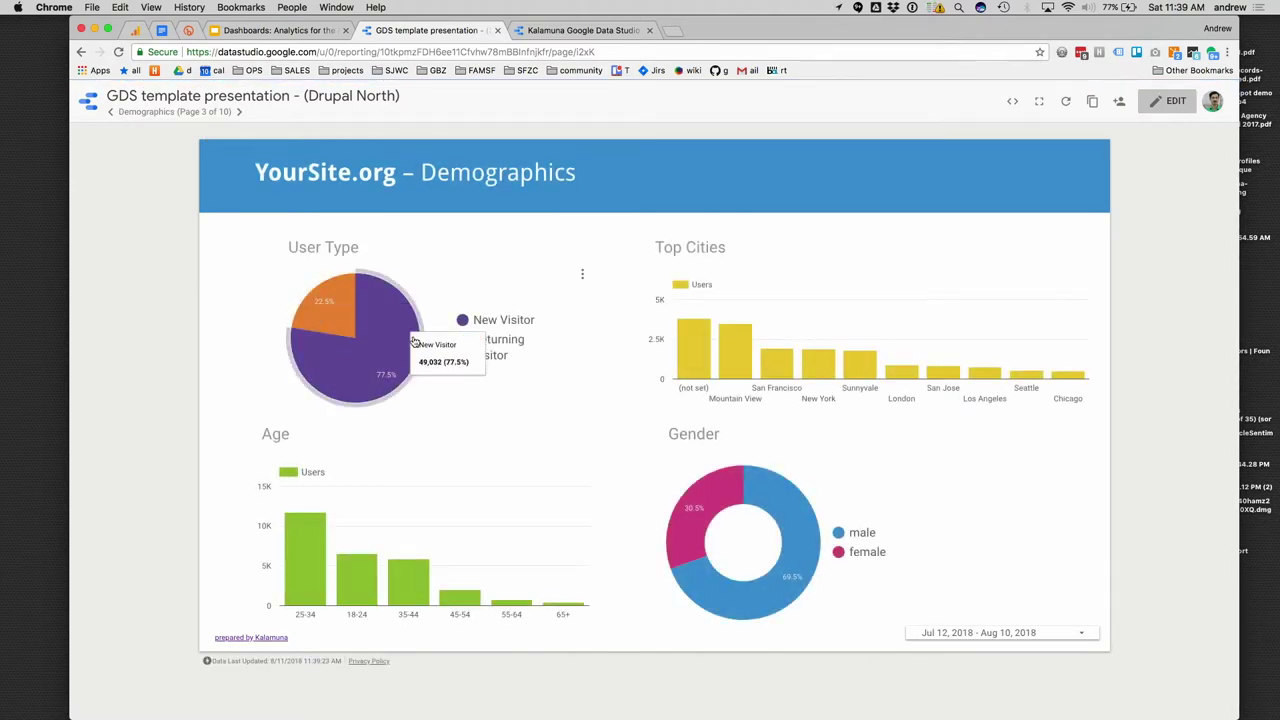
pyautogui.click(1172, 100)
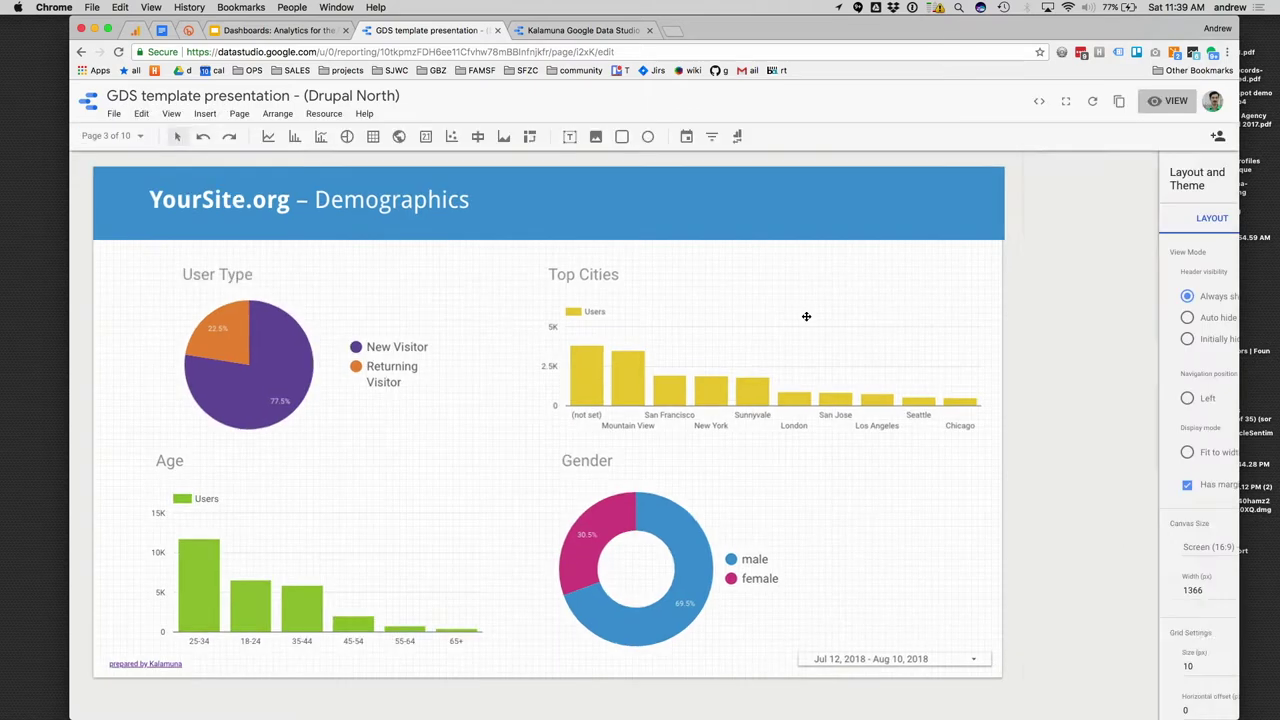
pyautogui.click(621, 383)
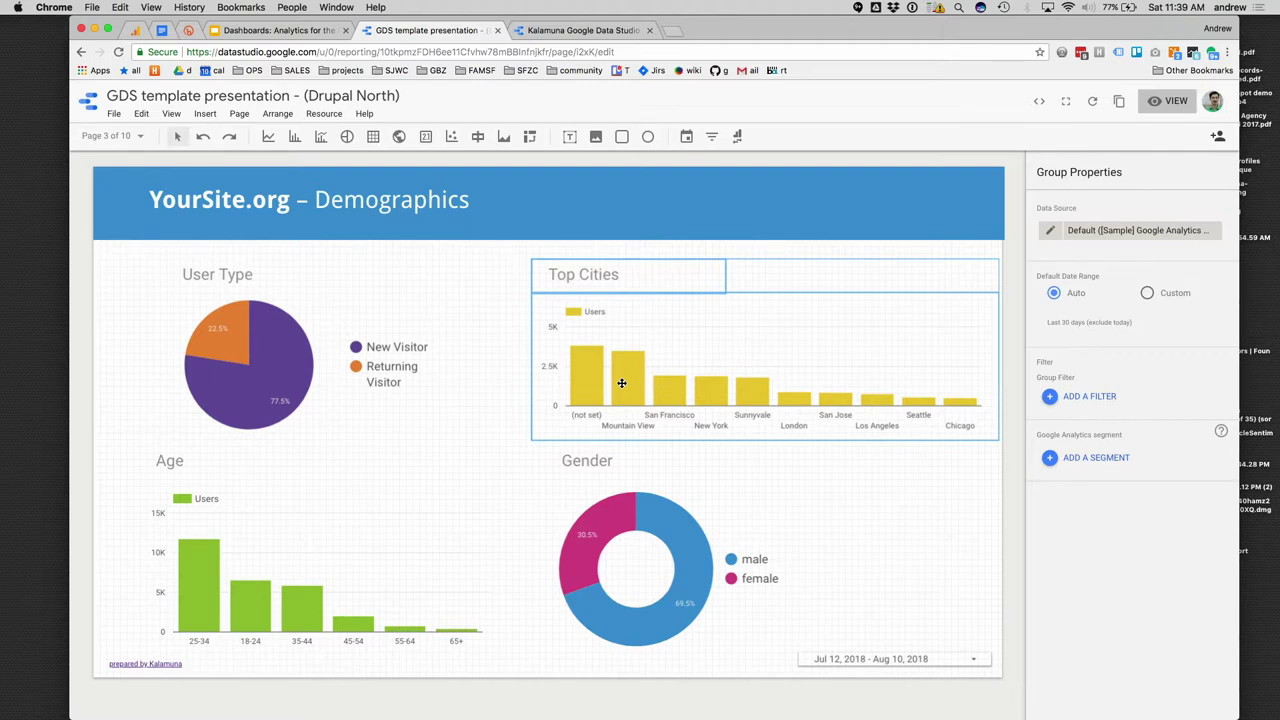
# Move through the Traffic Sources + Keywords and twitter title pages to the Tweets page (page 8).
pyautogui.click(138, 136)
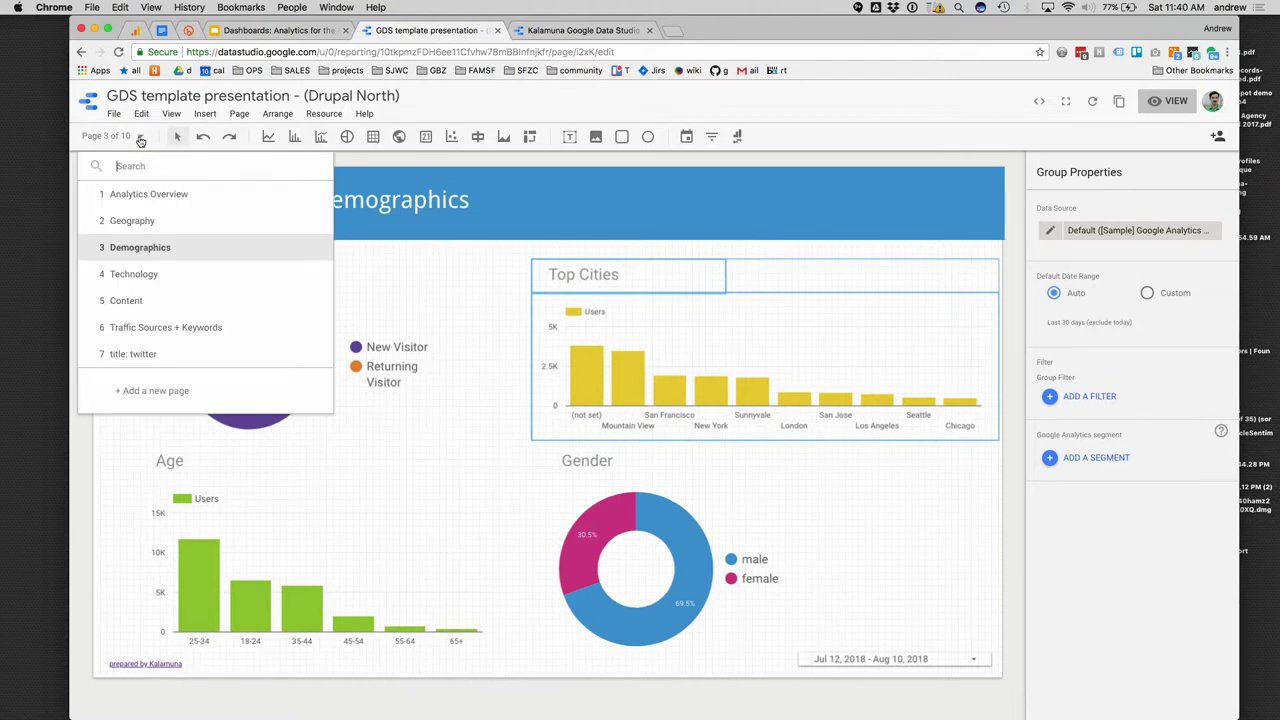
pyautogui.click(157, 327)
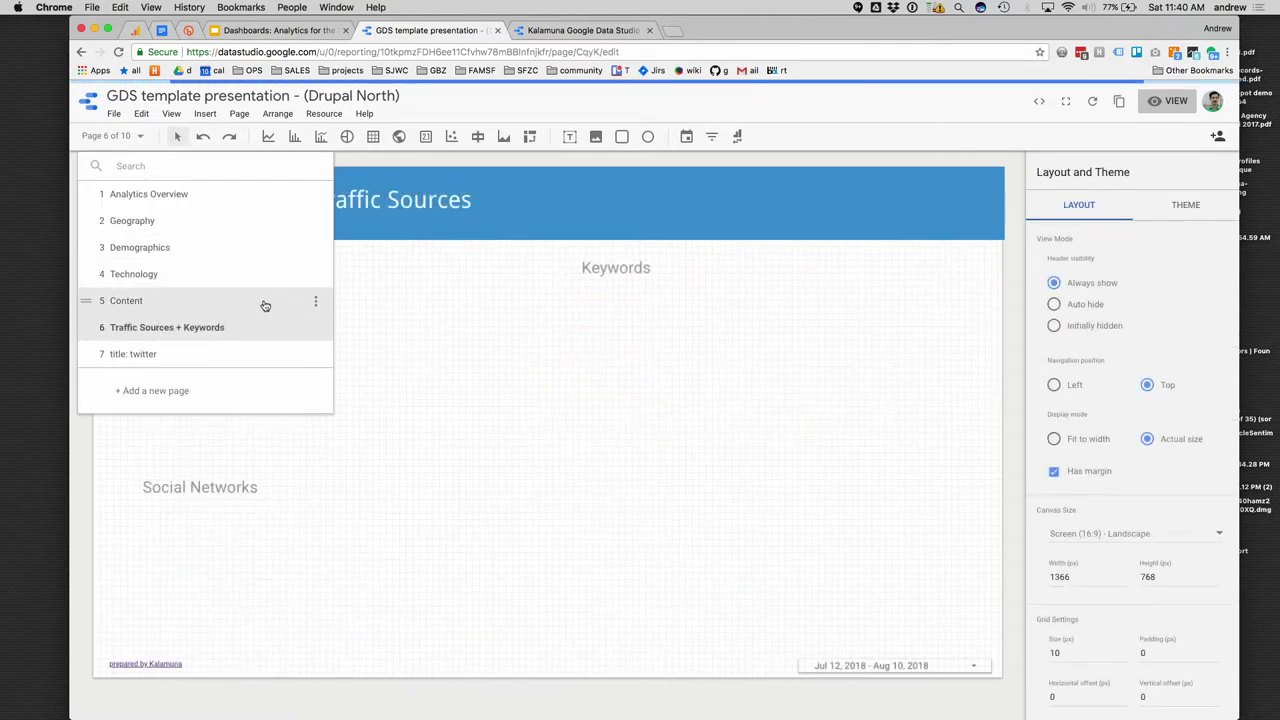
pyautogui.scroll(-2, 210, 280)
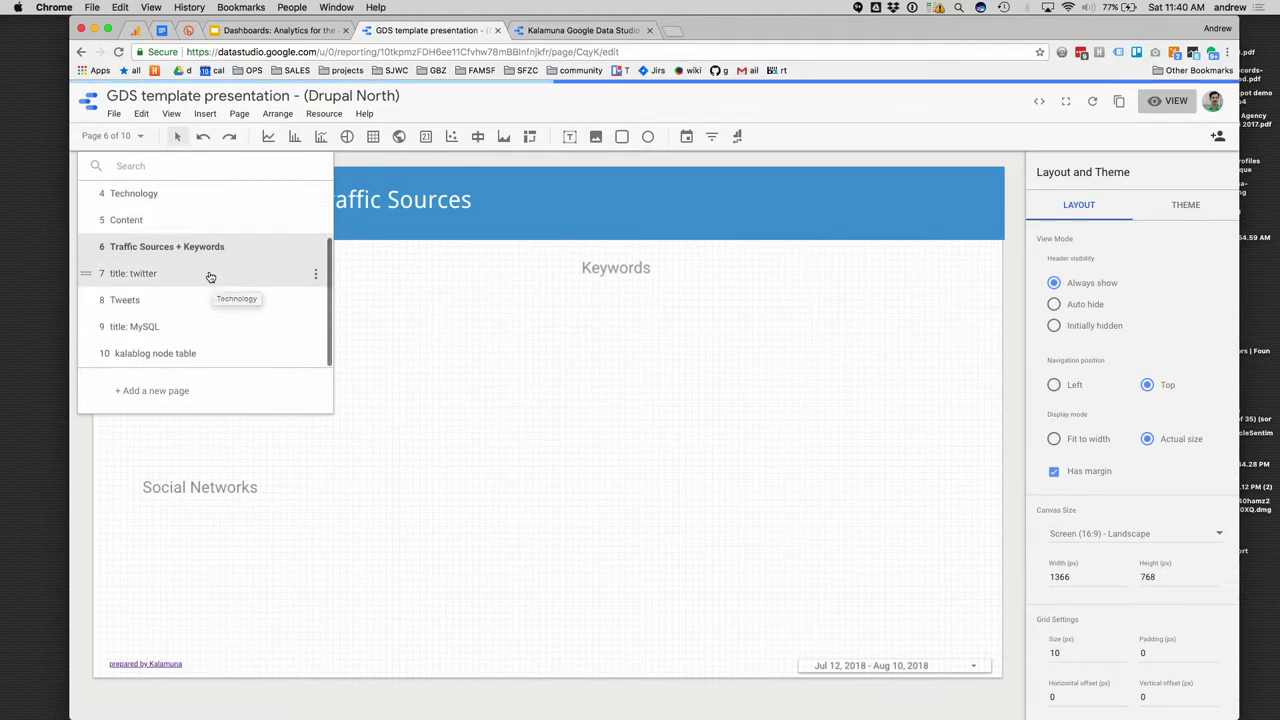
pyautogui.click(150, 273)
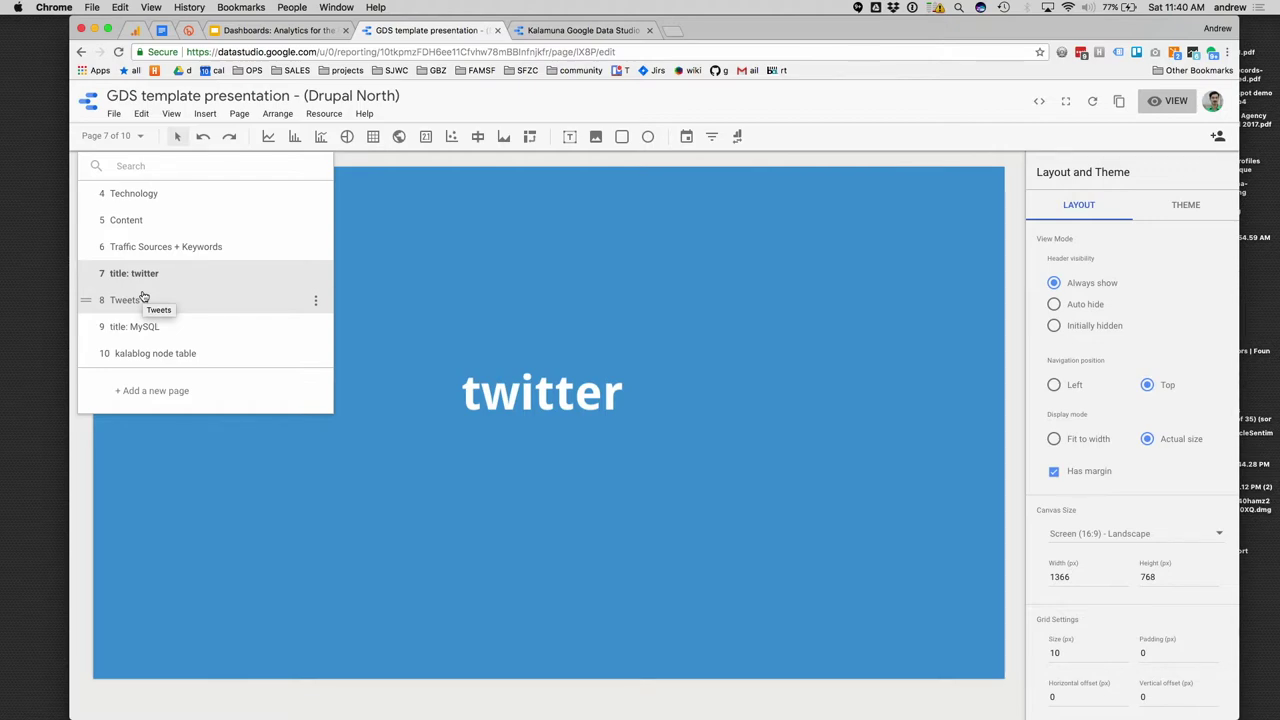
pyautogui.click(143, 298)
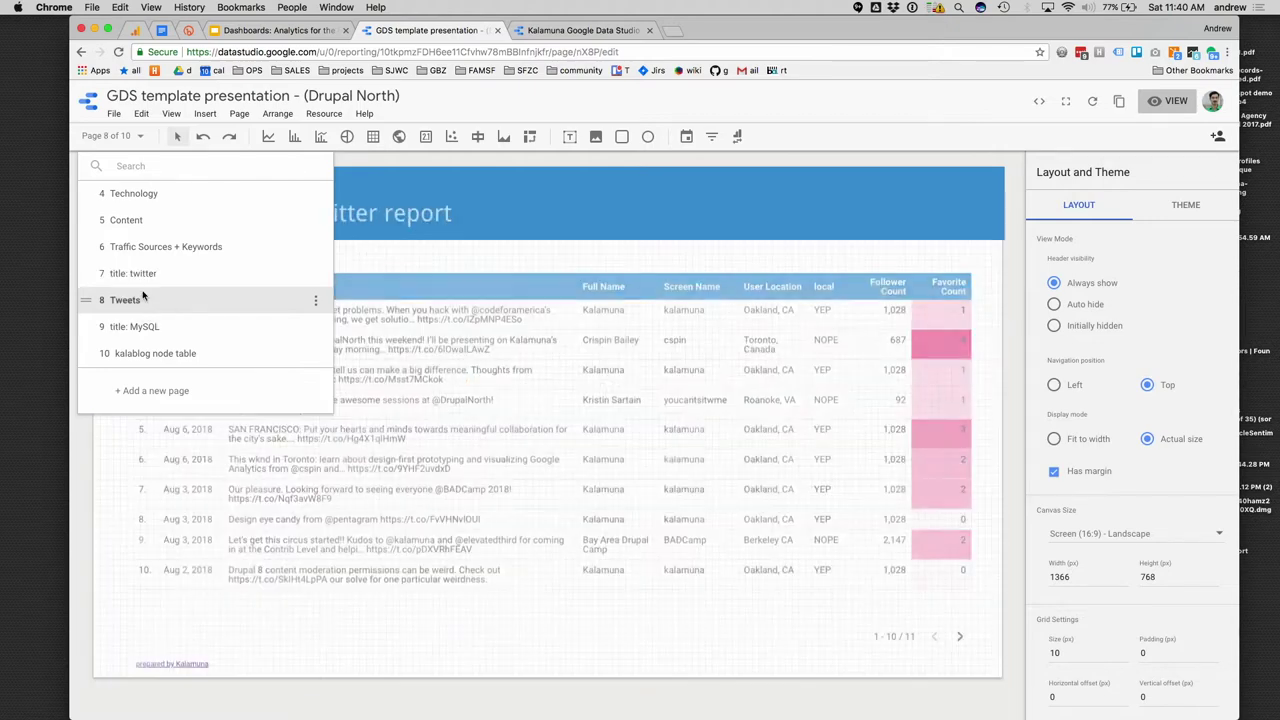
# Close the page list and select the kalamuna twitter report table to show its data properties.
pyautogui.click(624, 254)
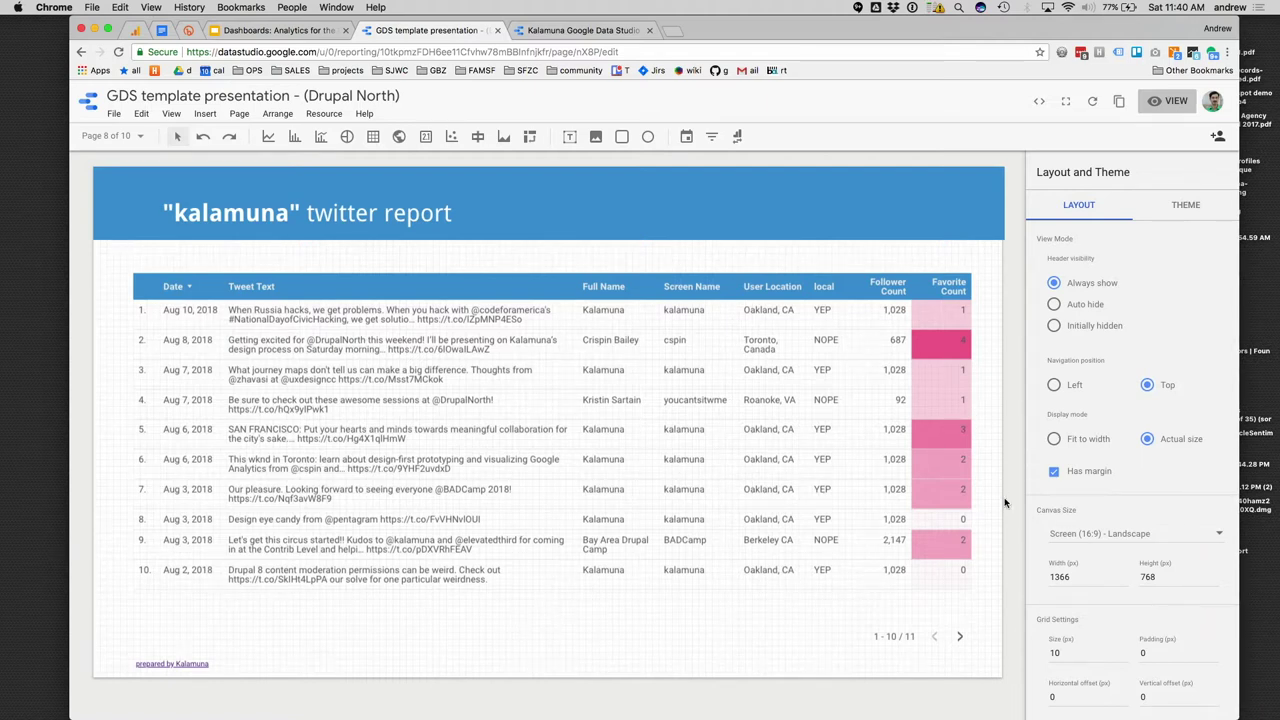
pyautogui.scroll(-2, 1045, 535)
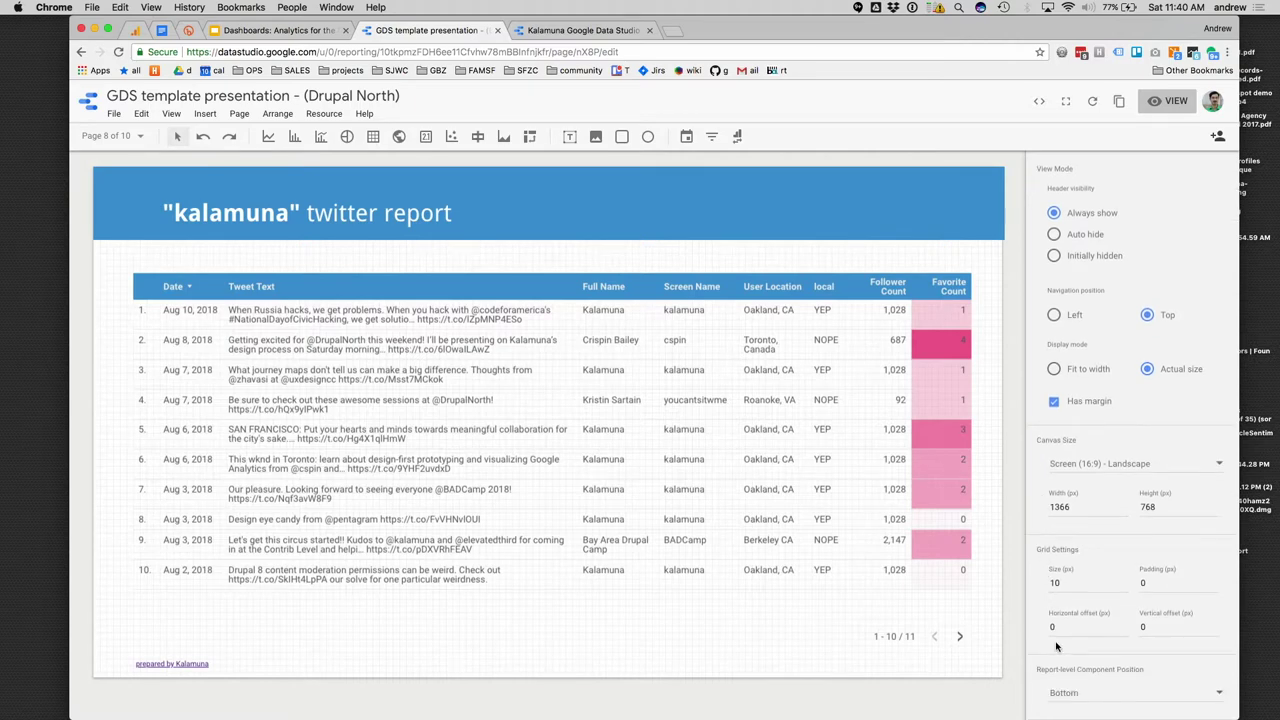
pyautogui.click(683, 421)
pyautogui.scroll(-3, 1087, 670)
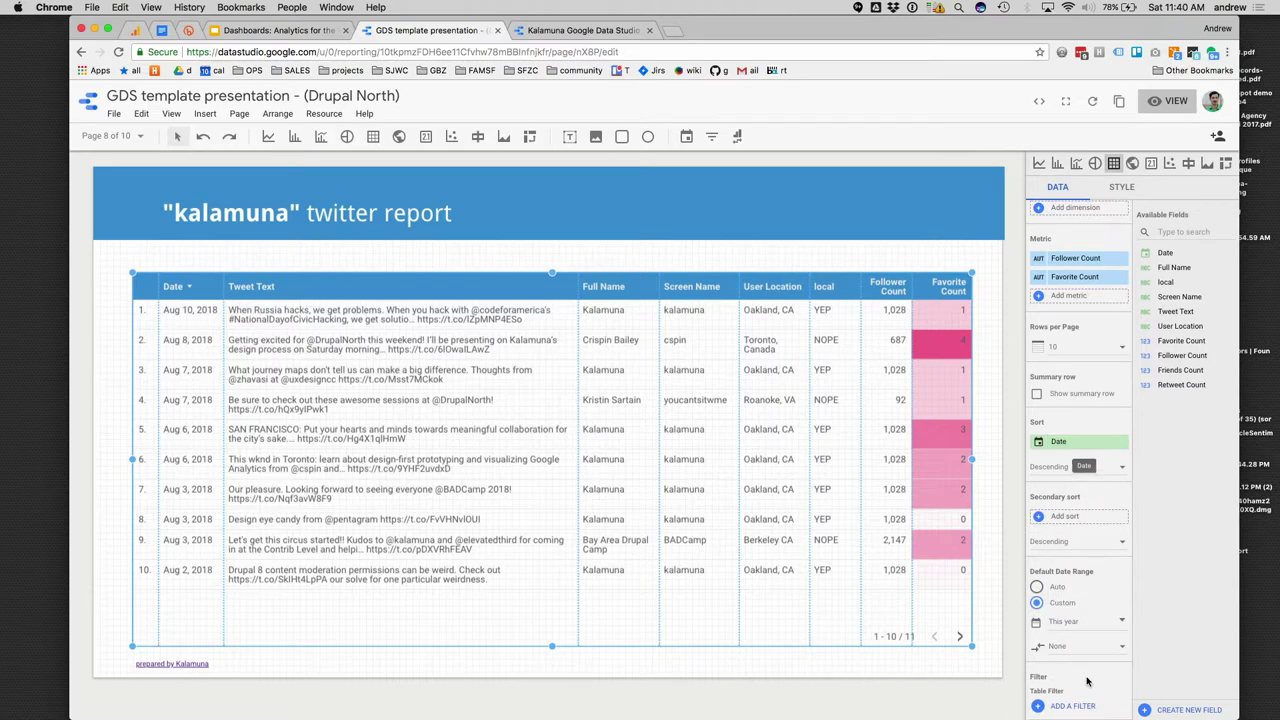
# Apply the Screen Name filter to the table and review its settings without changes.
pyautogui.click(1039, 706)
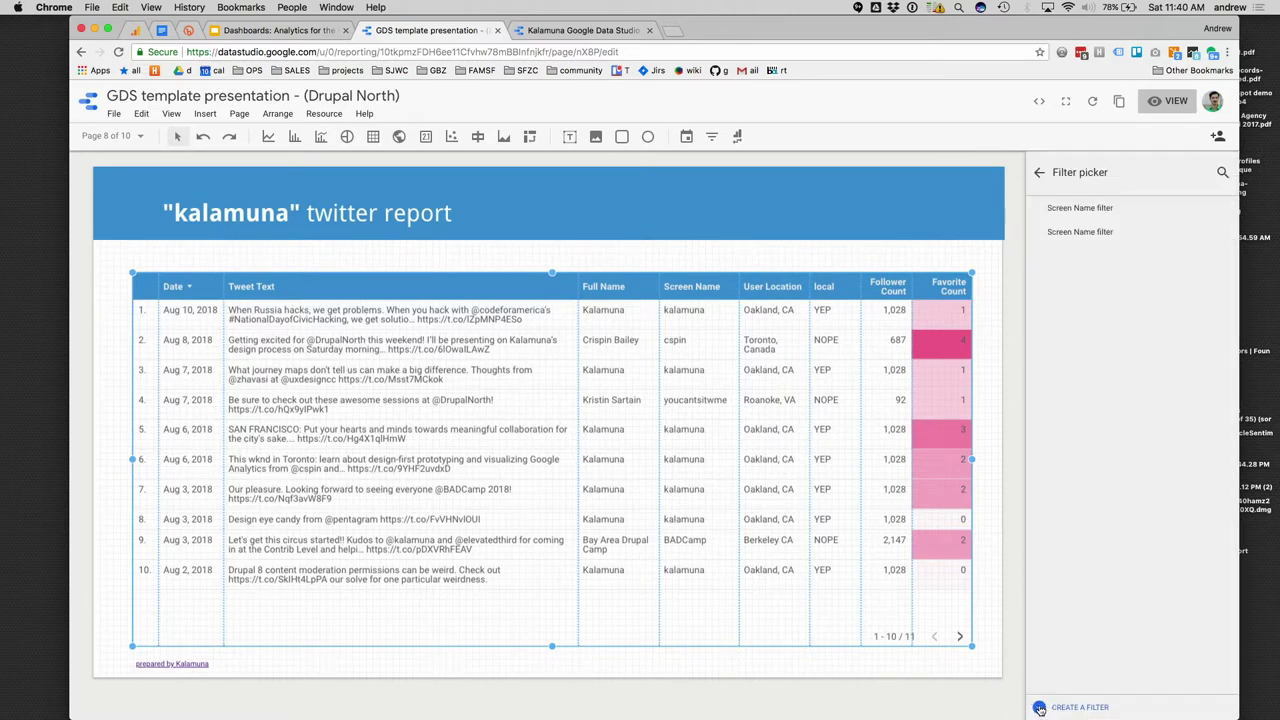
pyautogui.click(1093, 217)
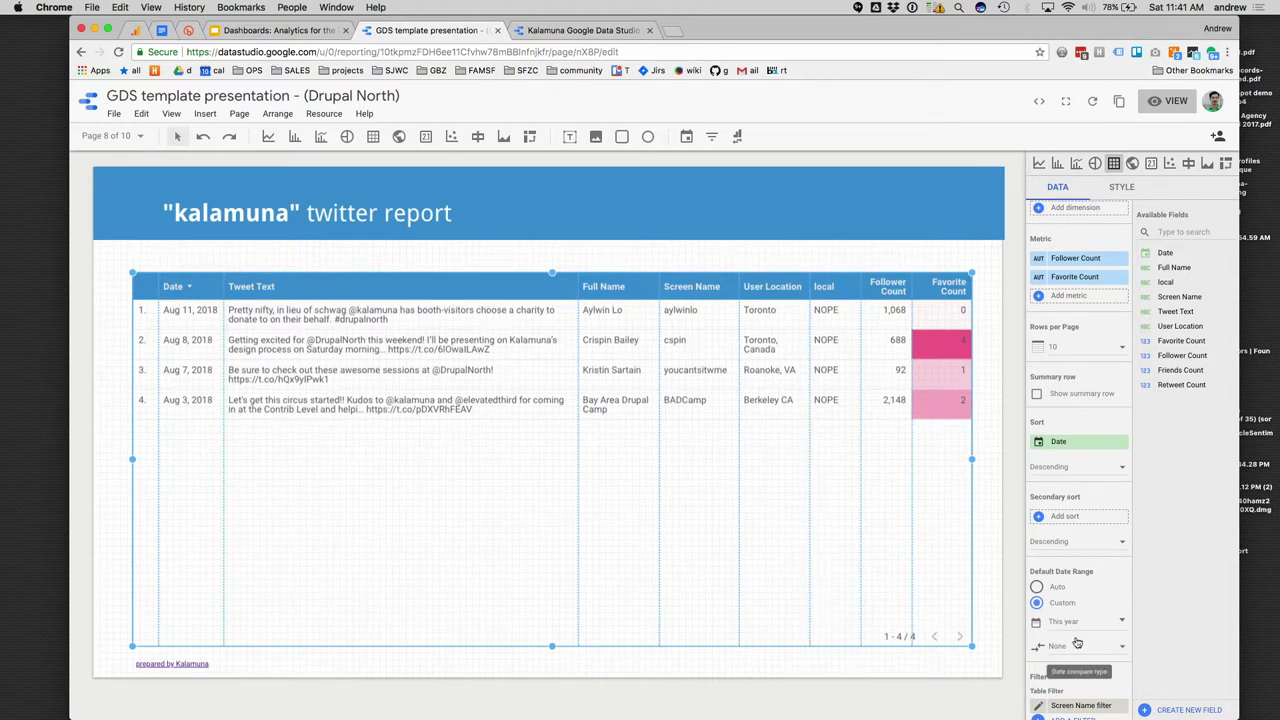
pyautogui.scroll(-1, 1089, 674)
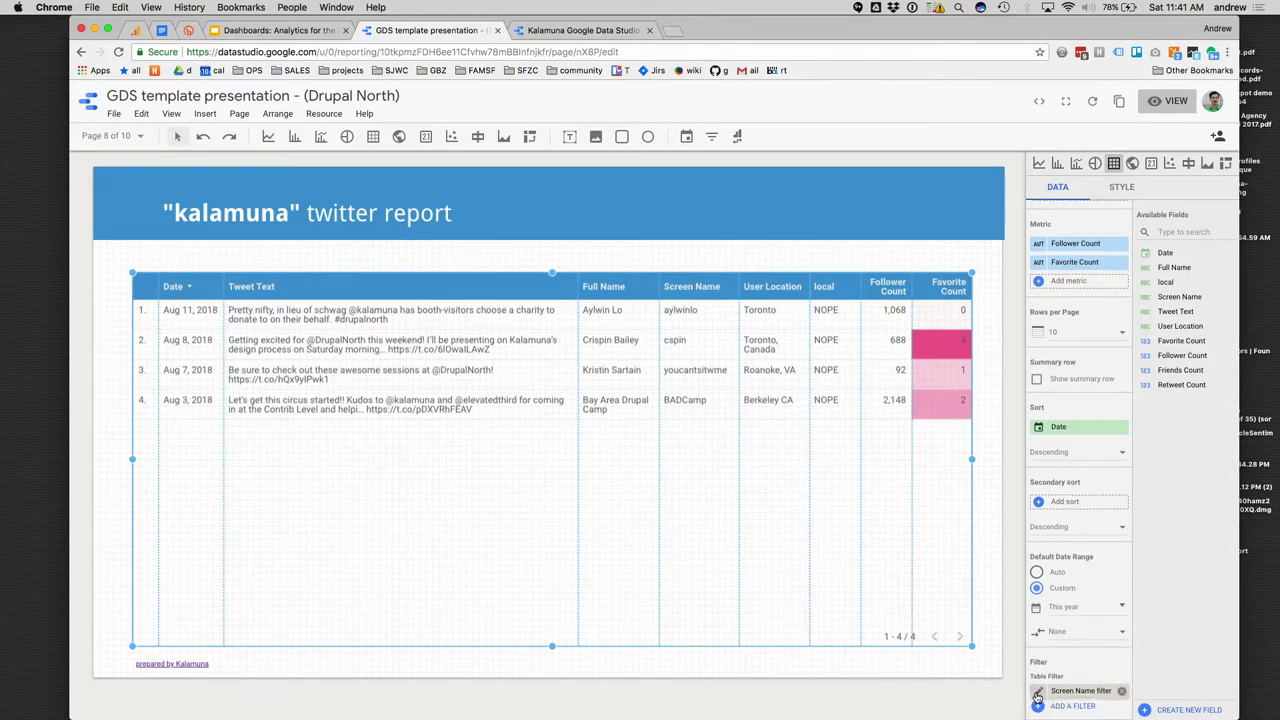
pyautogui.click(1038, 692)
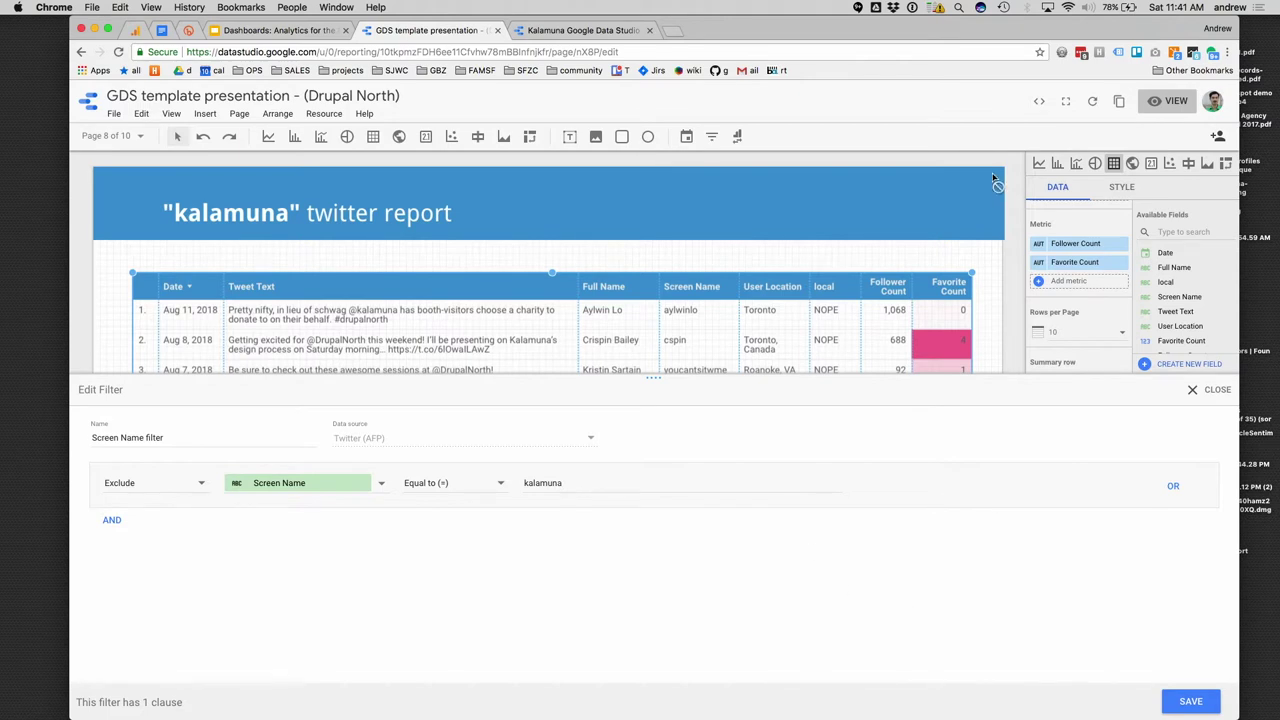
pyautogui.click(1197, 390)
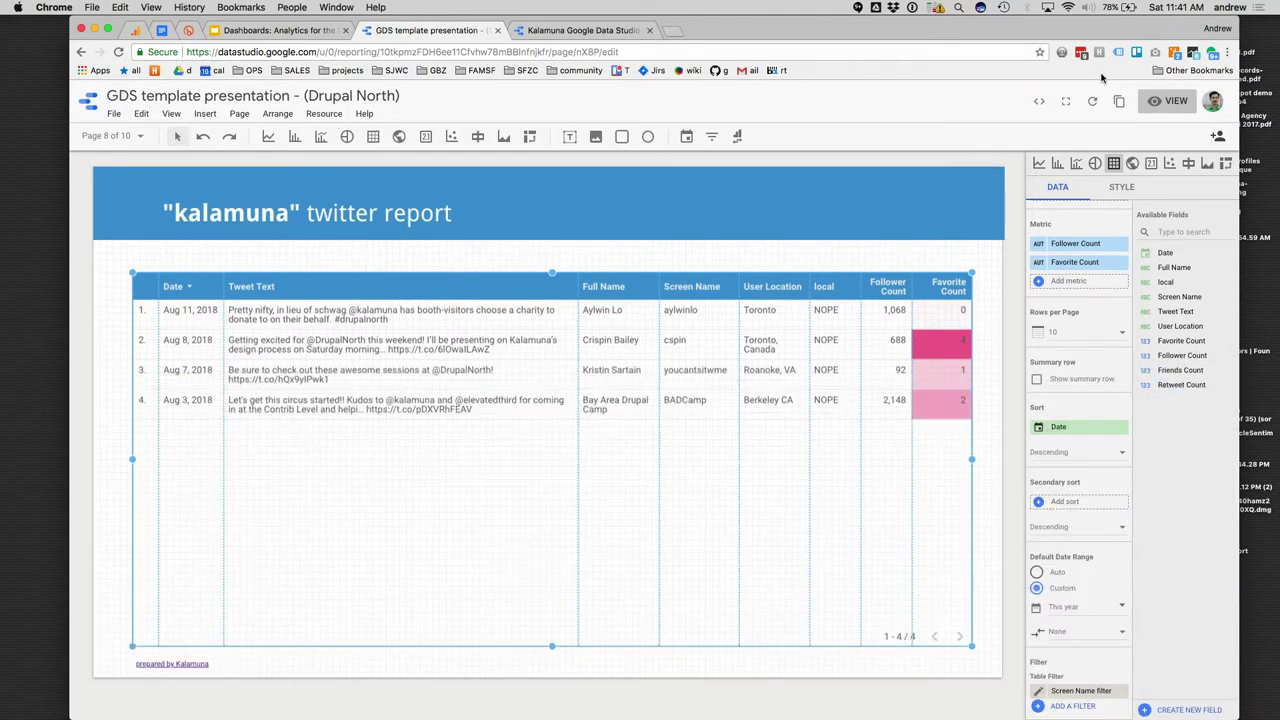
pyautogui.scroll(3, 1072, 261)
pyautogui.scroll(2, 1072, 261)
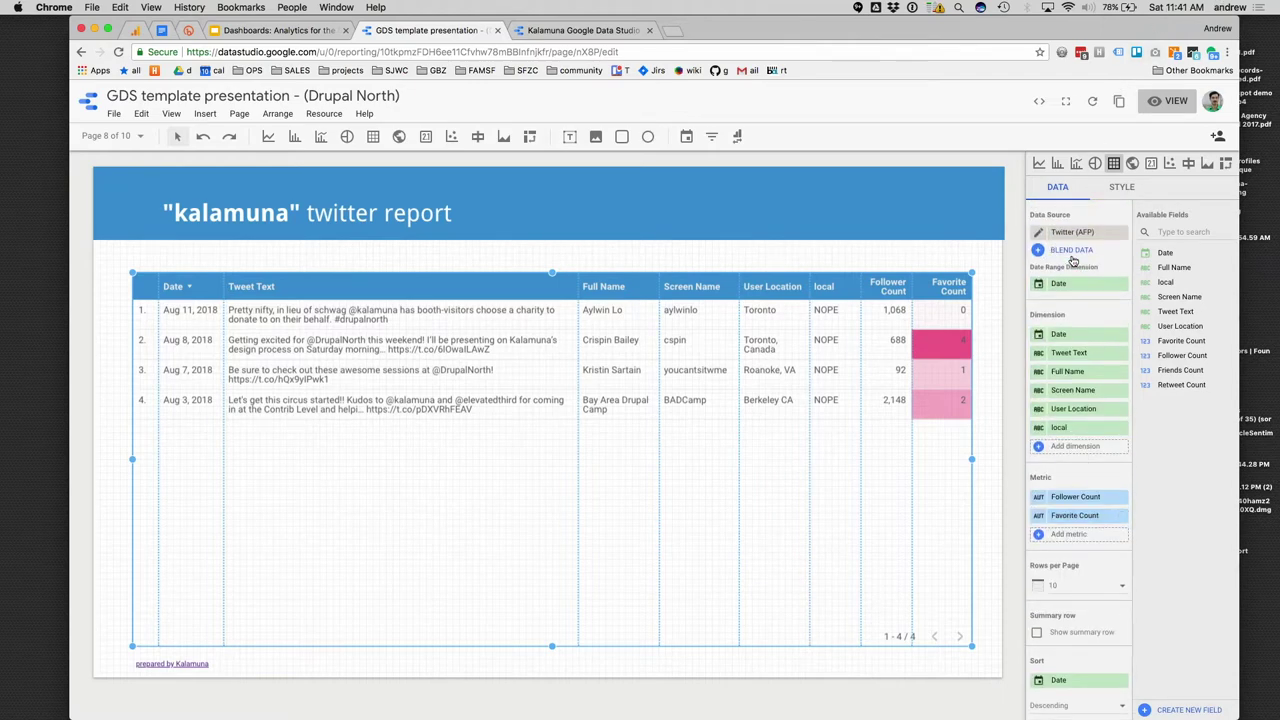
# Check the Twitter (AFP) data source fields, remove the Screen Name filter, and reopen the field list.
pyautogui.click(1038, 233)
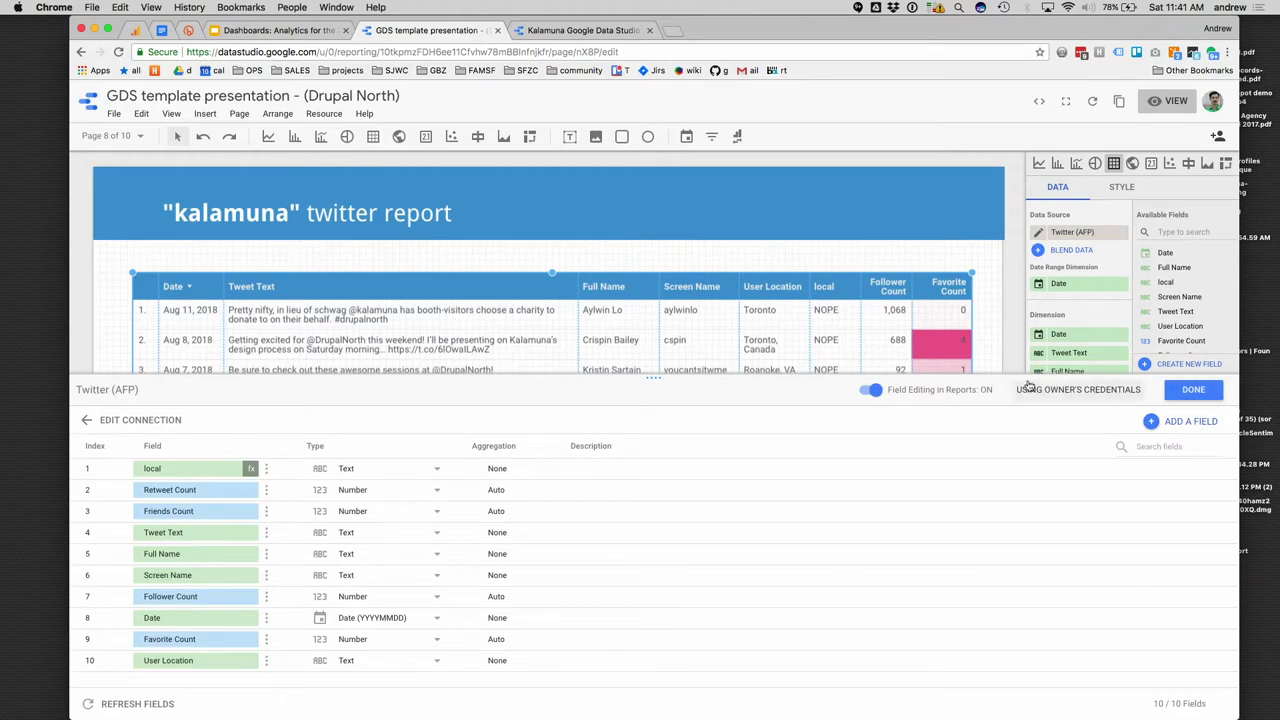
pyautogui.click(1193, 390)
pyautogui.scroll(-5, 1052, 485)
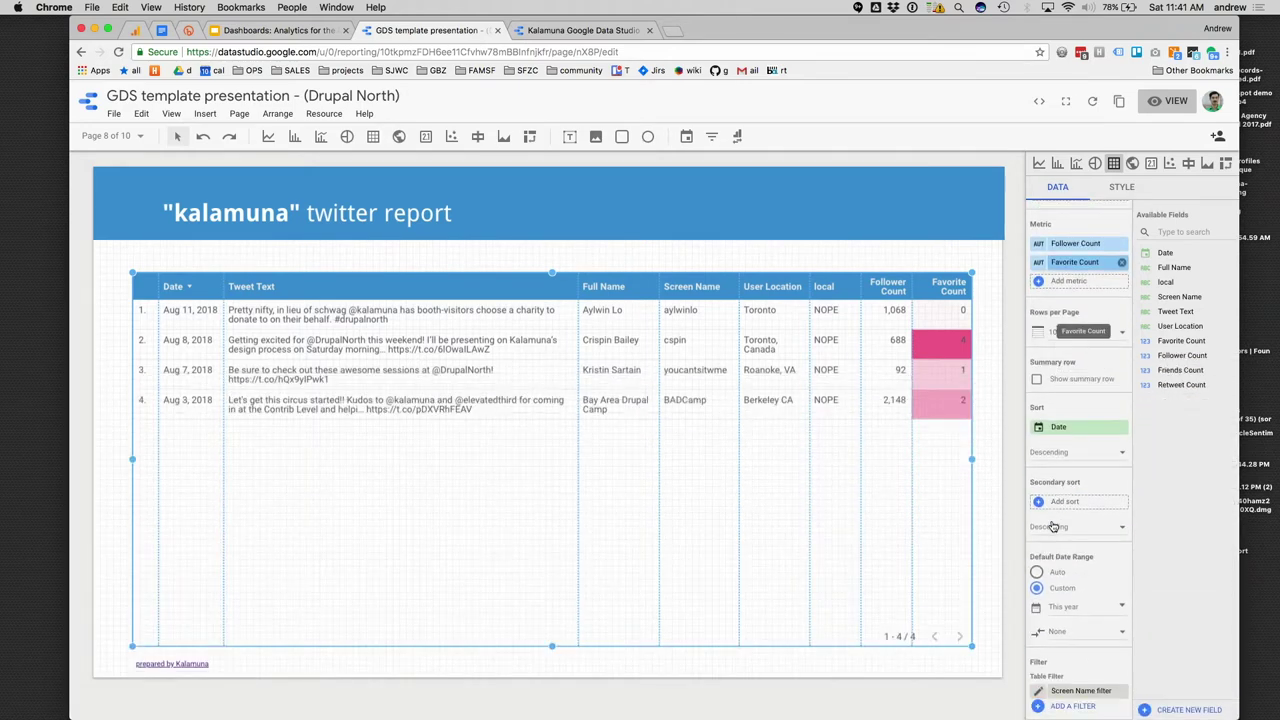
pyautogui.click(1121, 690)
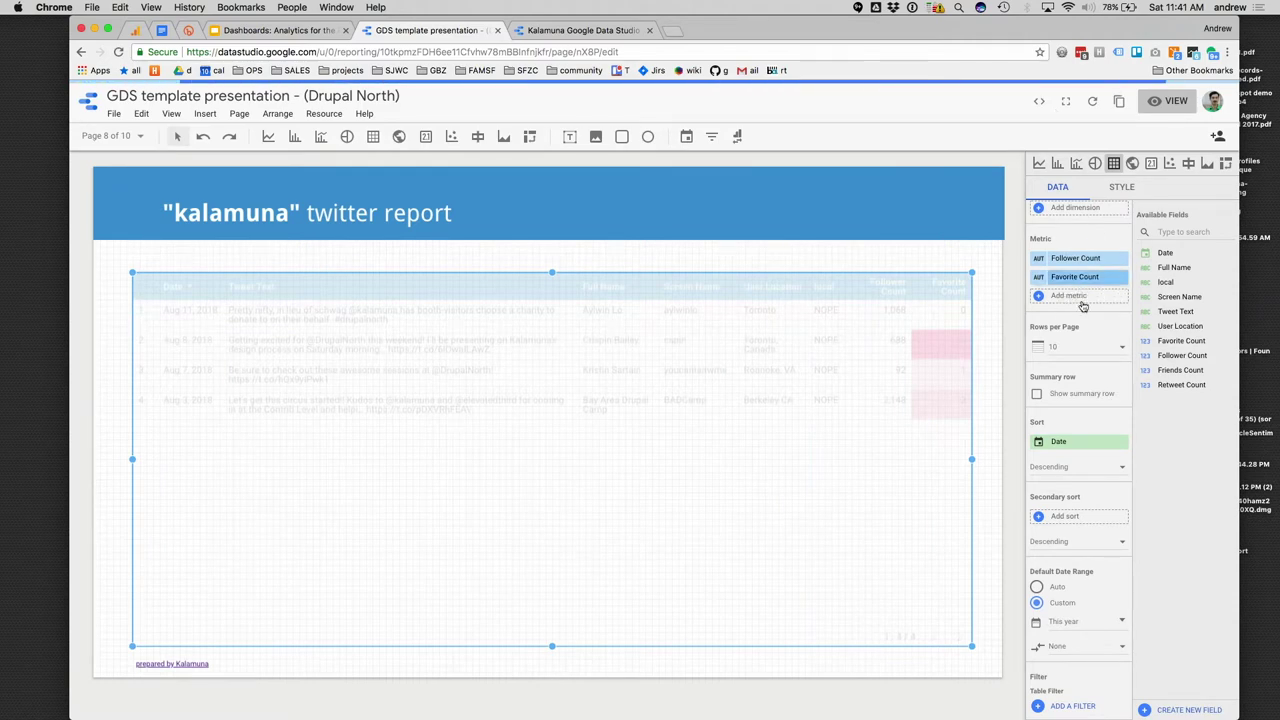
pyautogui.scroll(5, 1080, 297)
pyautogui.click(1039, 240)
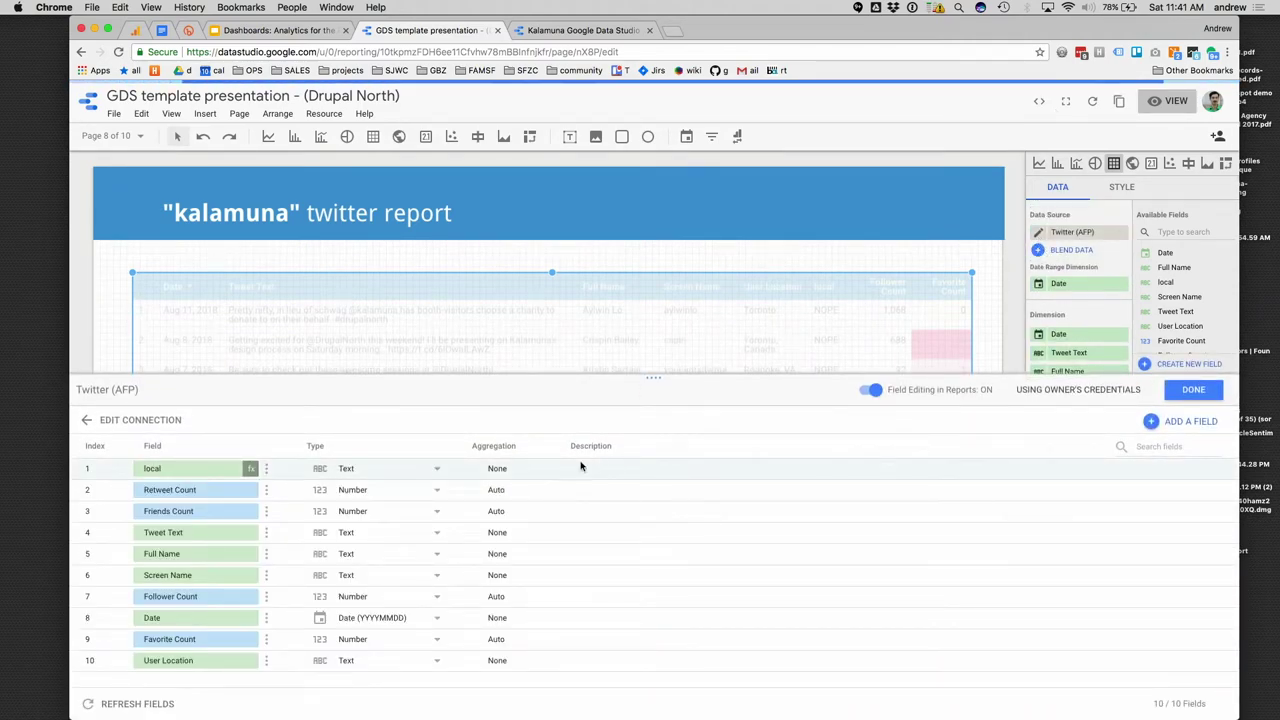
# View the 'local' calculated field's CASE formula, then bring up slide 45 on custom fields.
pyautogui.click(250, 471)
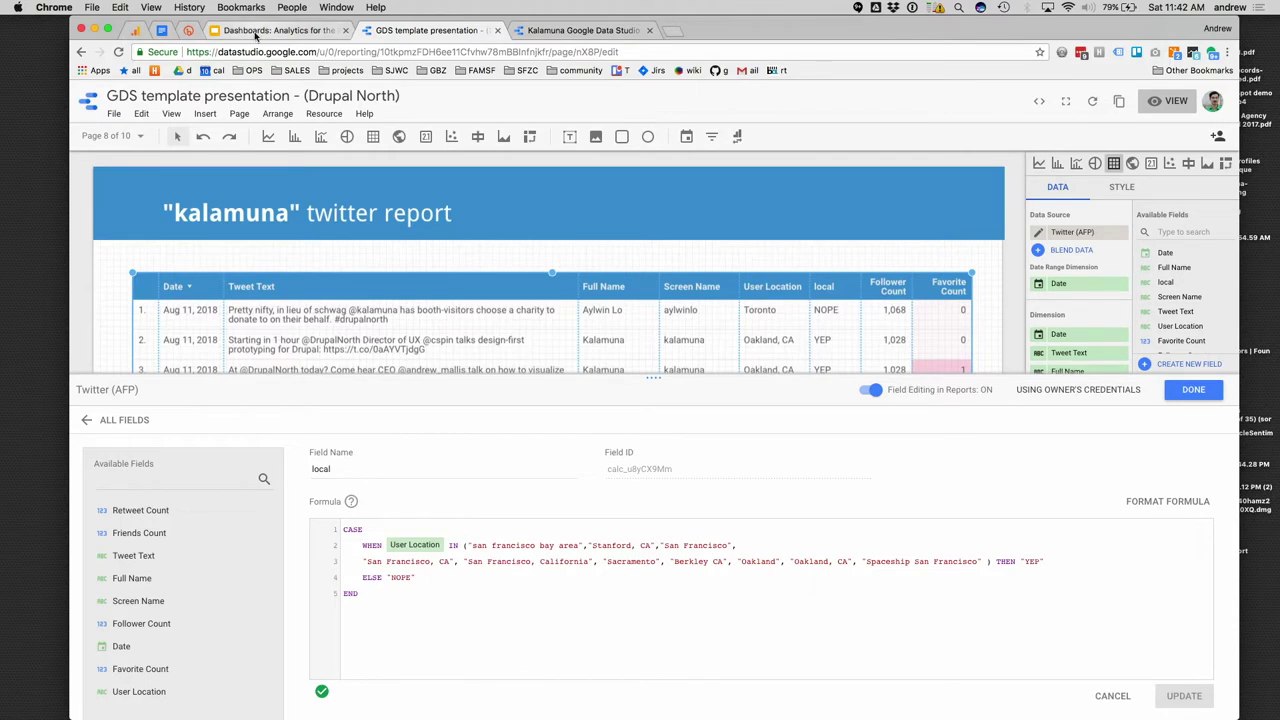
pyautogui.click(256, 33)
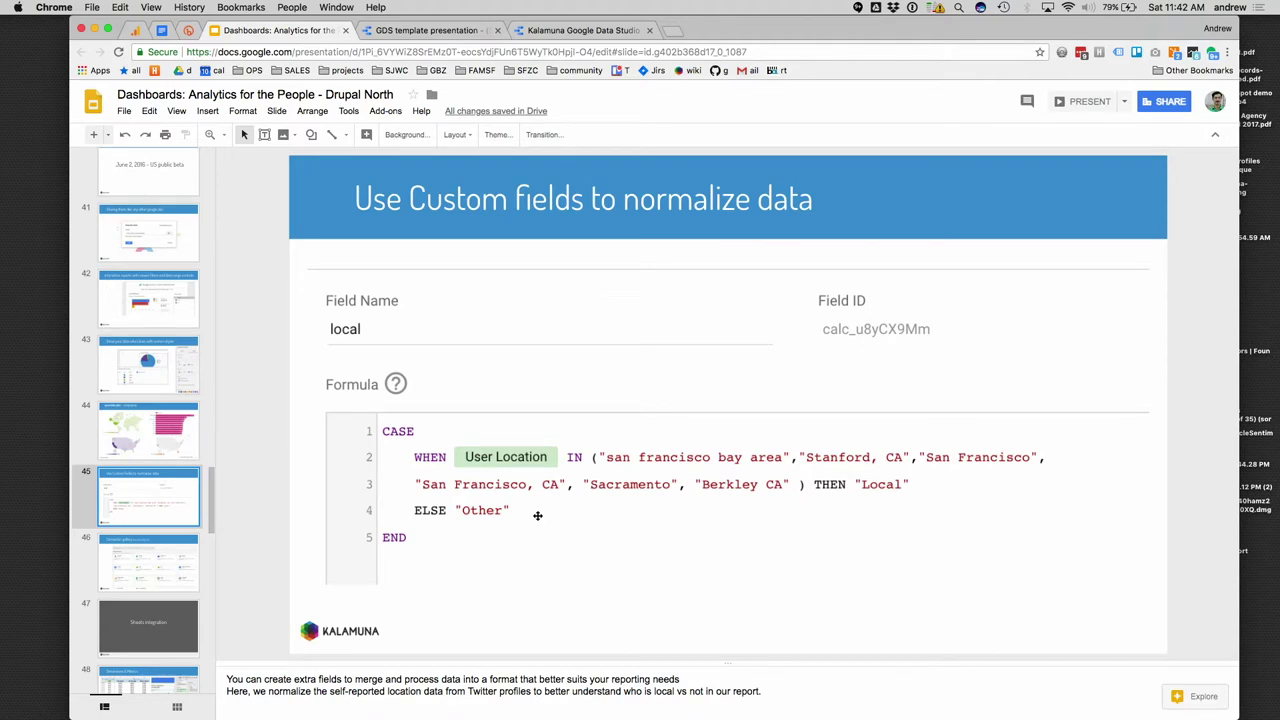
# Return from the slides to Data Studio with the 'local' field's YEP/NOPE formula showing.
pyautogui.press('super+space')
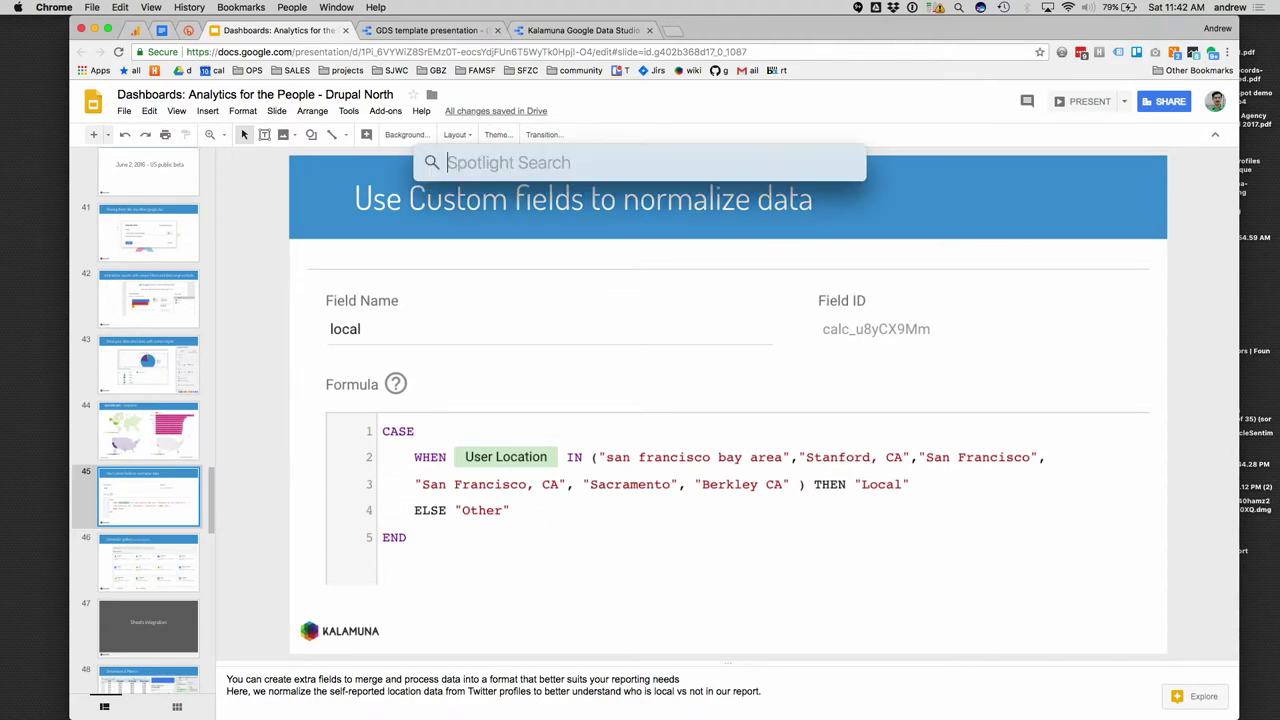
pyautogui.write('`')
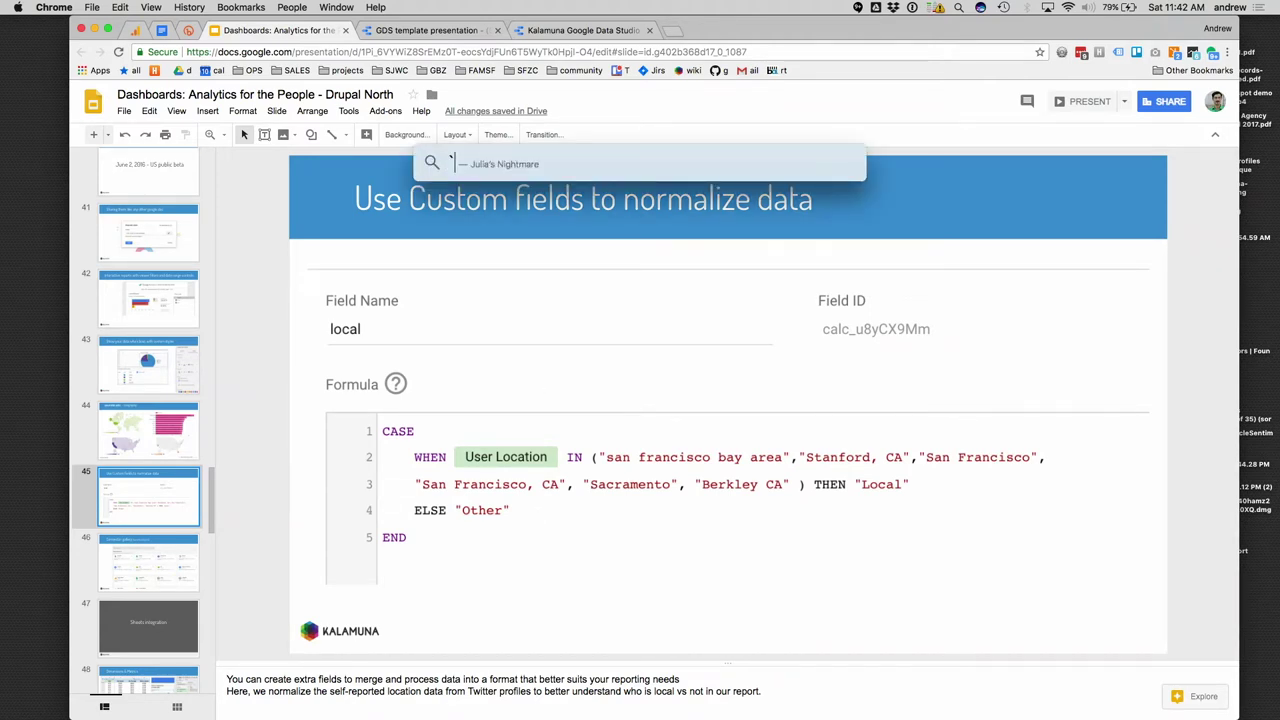
pyautogui.click(403, 33)
pyautogui.click(403, 33)
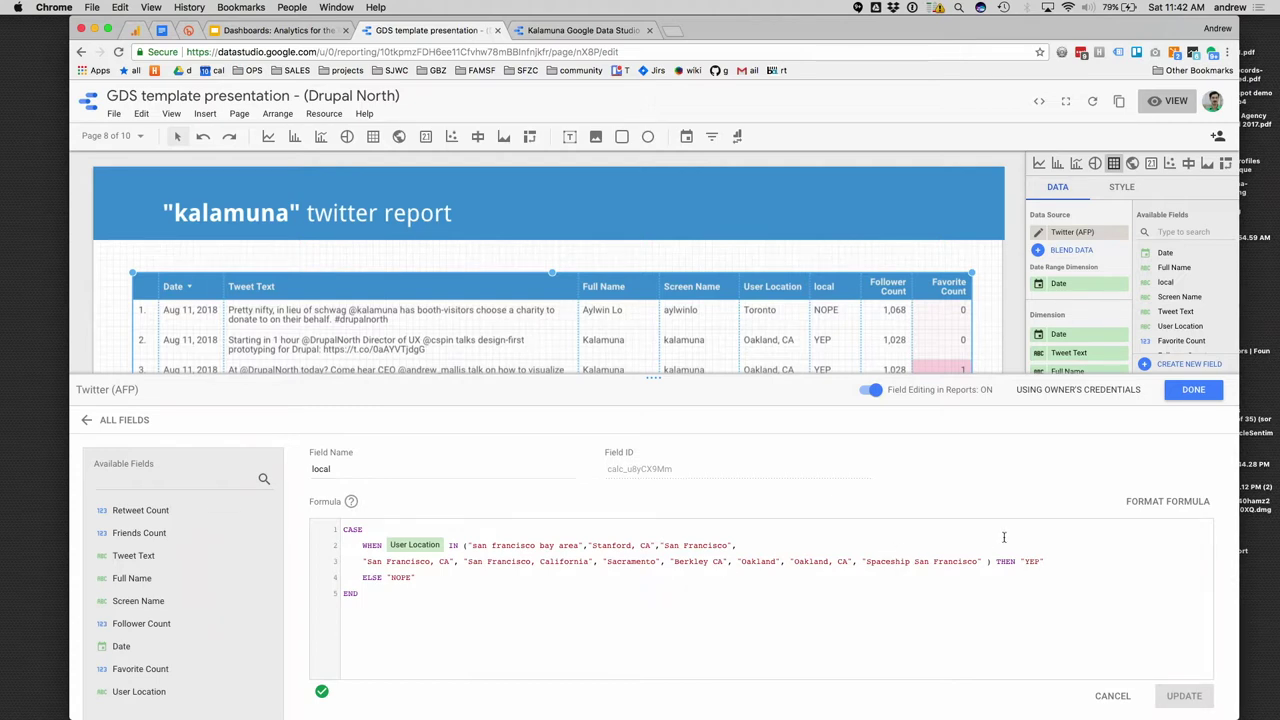
# Close the formula and data source editors and go to page 9, the MySQL title page.
pyautogui.click(1110, 696)
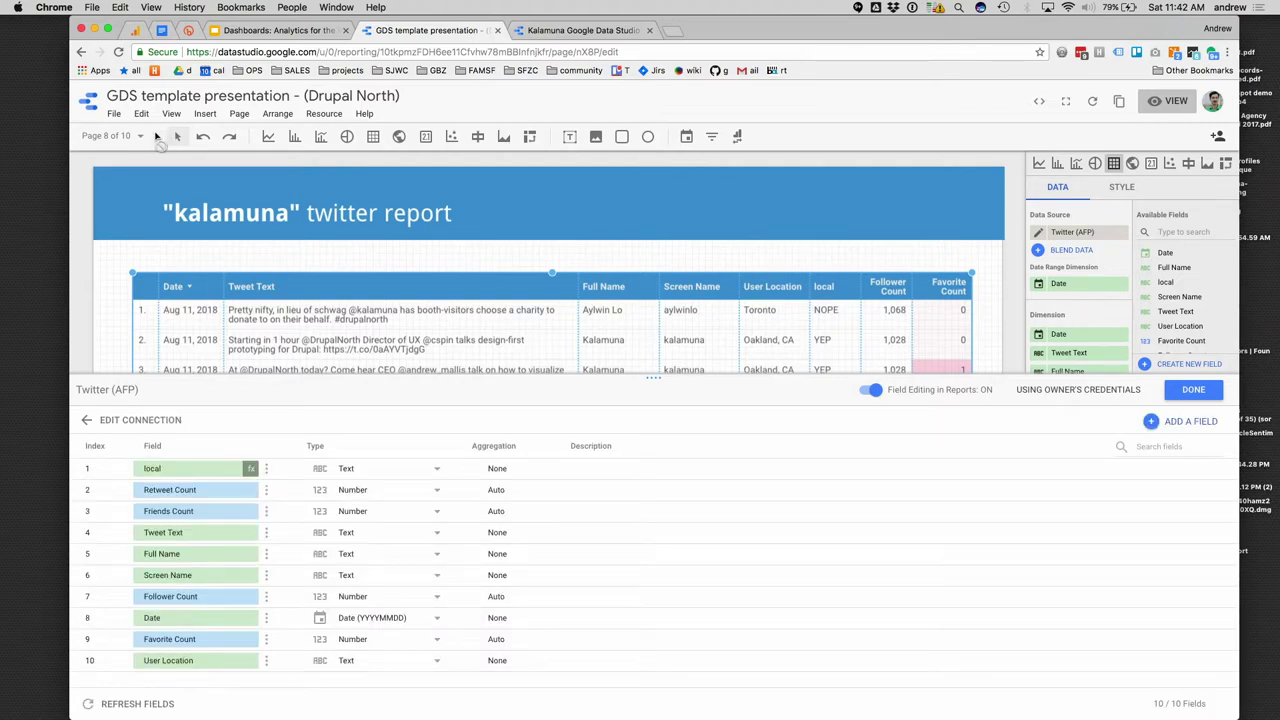
pyautogui.click(1193, 389)
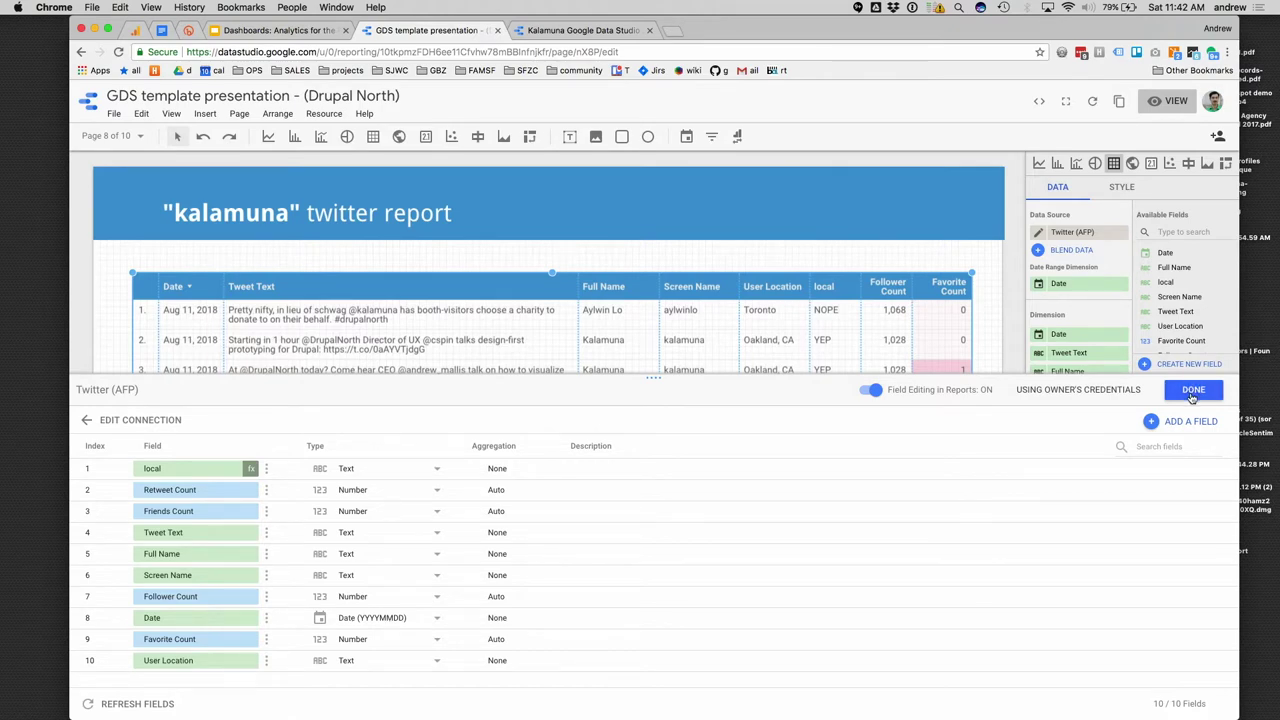
pyautogui.click(140, 136)
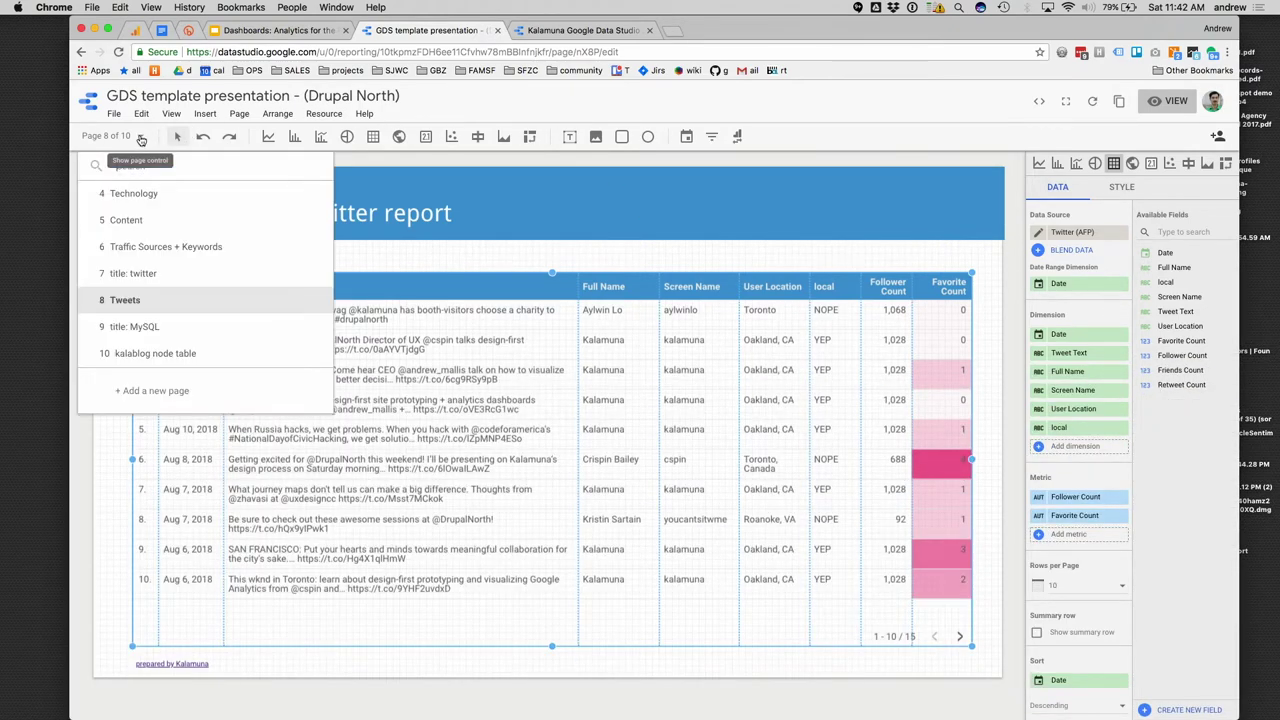
pyautogui.click(150, 326)
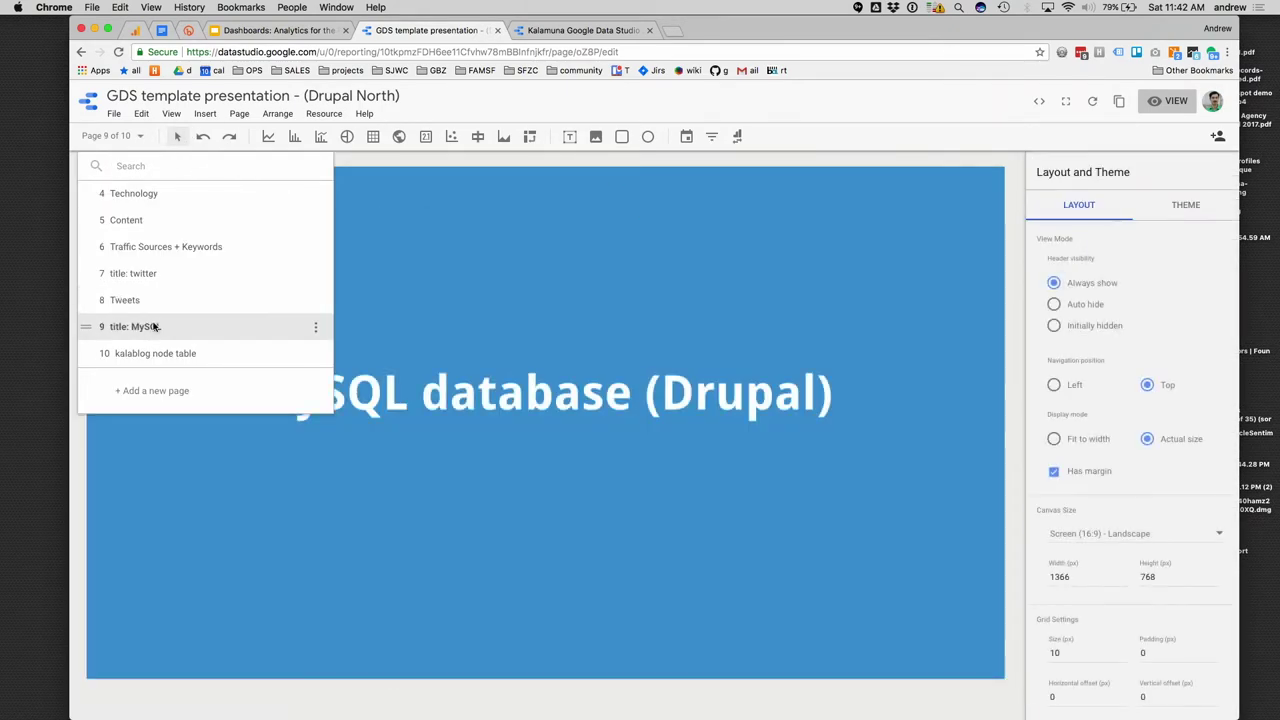
# Go to page 10's kalablog node blog posts table, then return to the Drupal North slide deck.
pyautogui.click(287, 487)
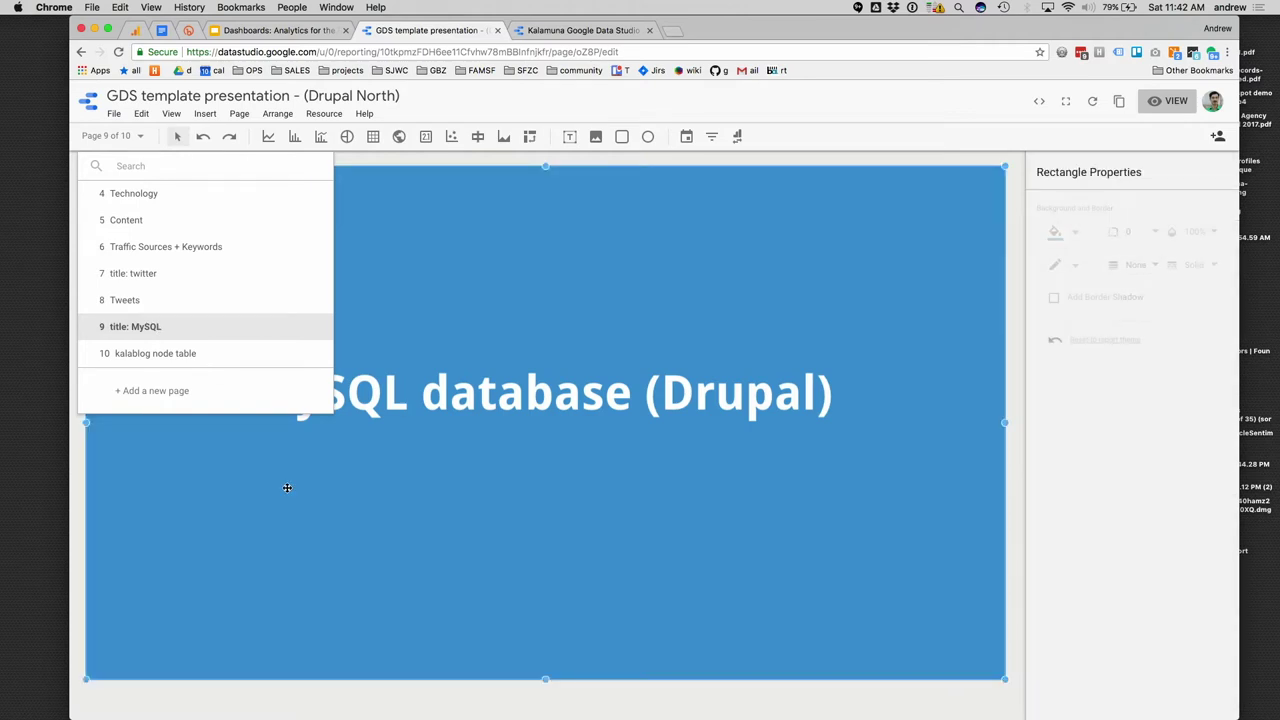
pyautogui.click(142, 354)
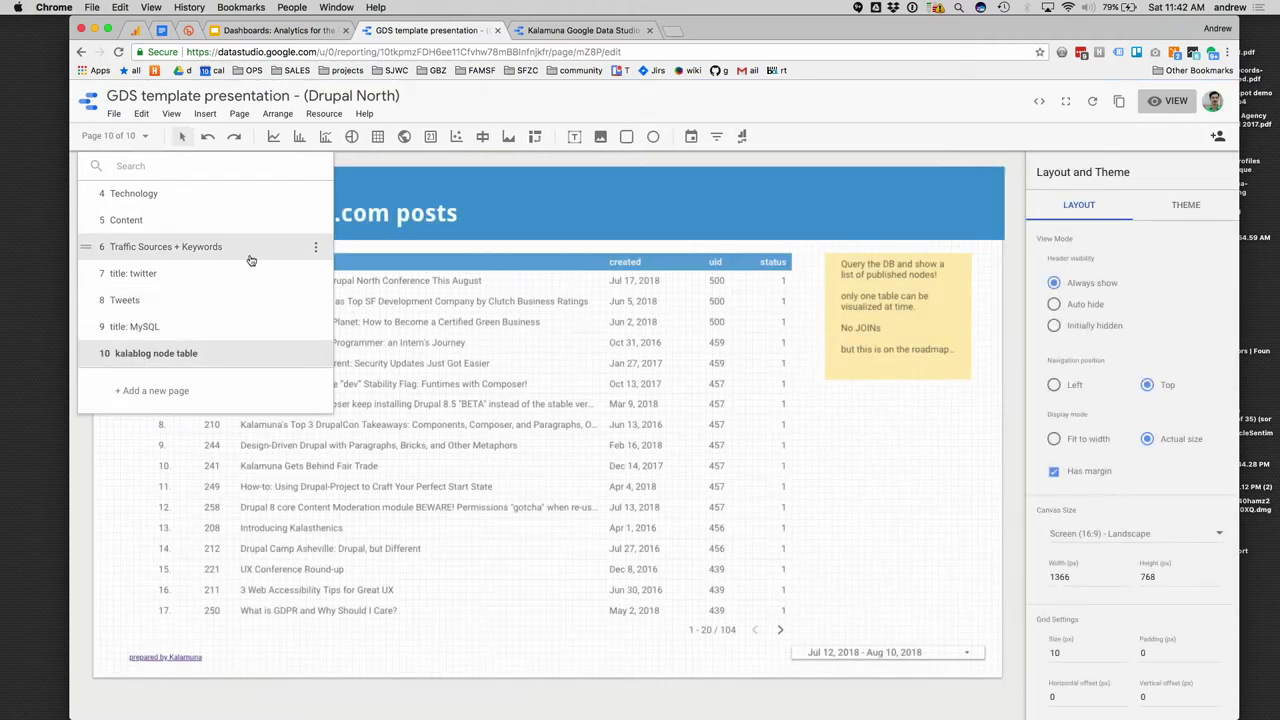
pyautogui.click(574, 211)
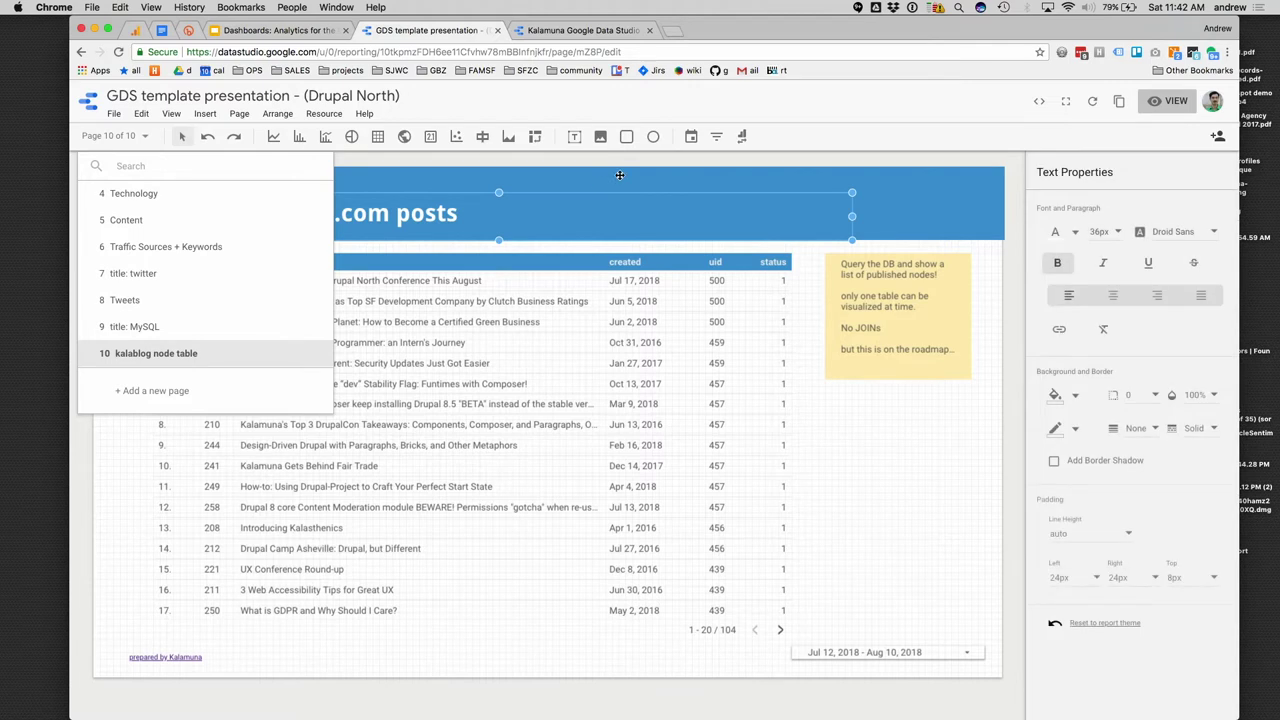
pyautogui.click(77, 437)
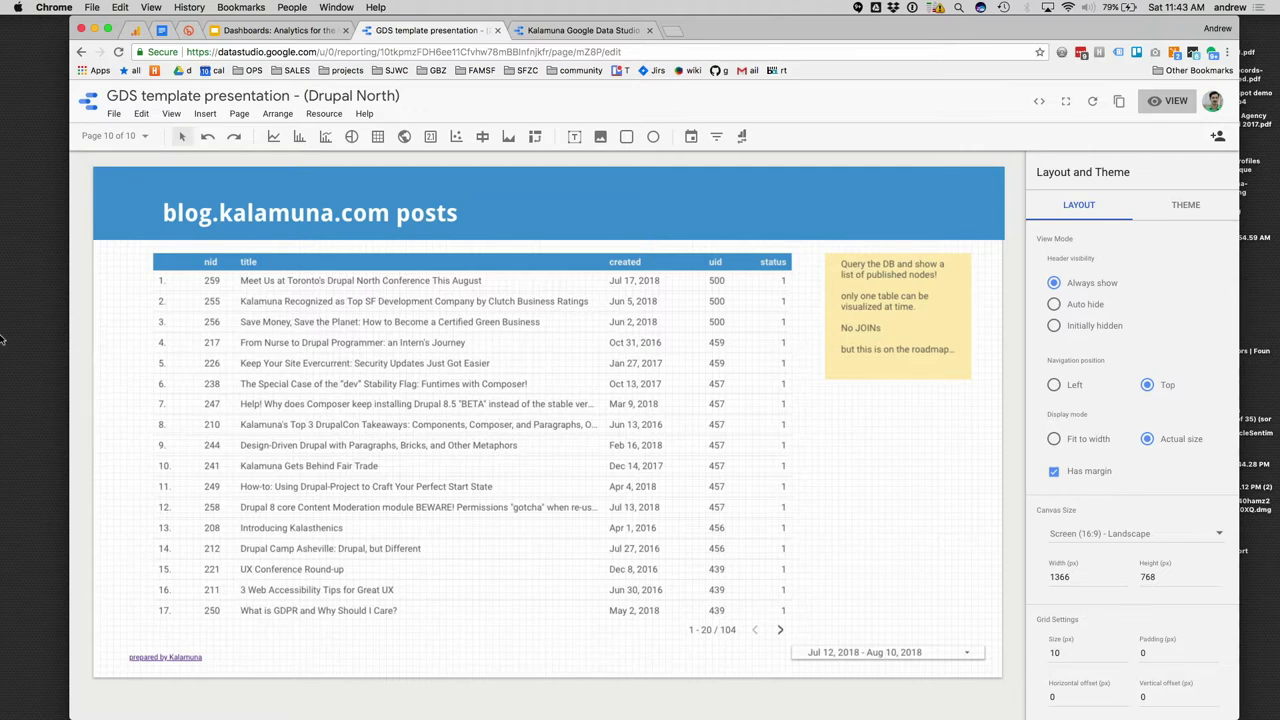
pyautogui.click(237, 32)
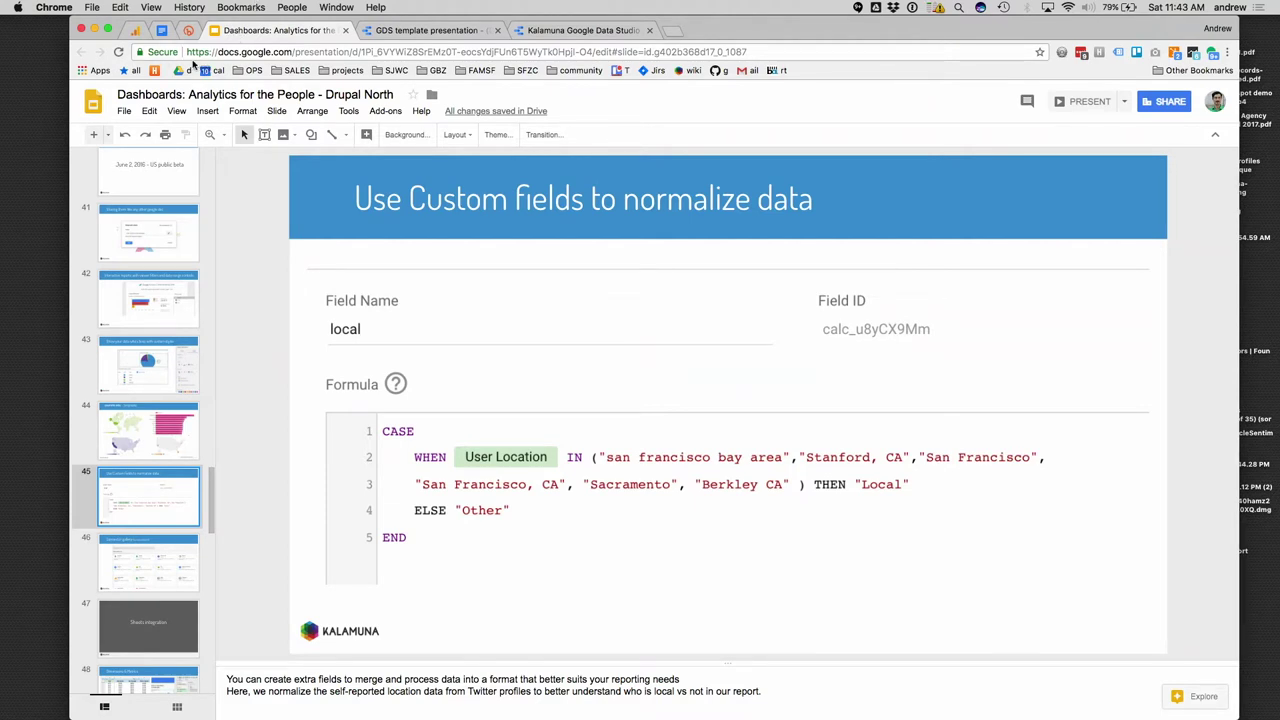
# Advance past the Connector gallery slide to slide 48, Dimensions & Metrics.
pyautogui.click(155, 570)
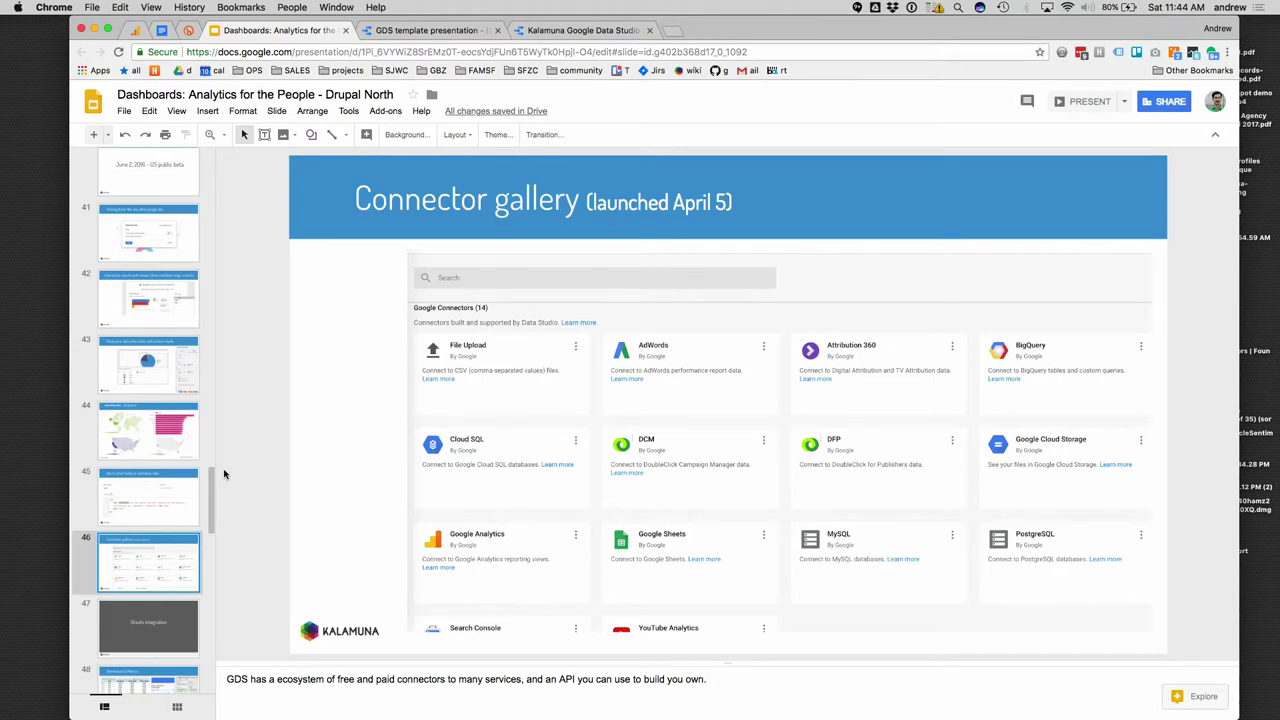
pyautogui.scroll(-3, 184, 478)
pyautogui.click(155, 447)
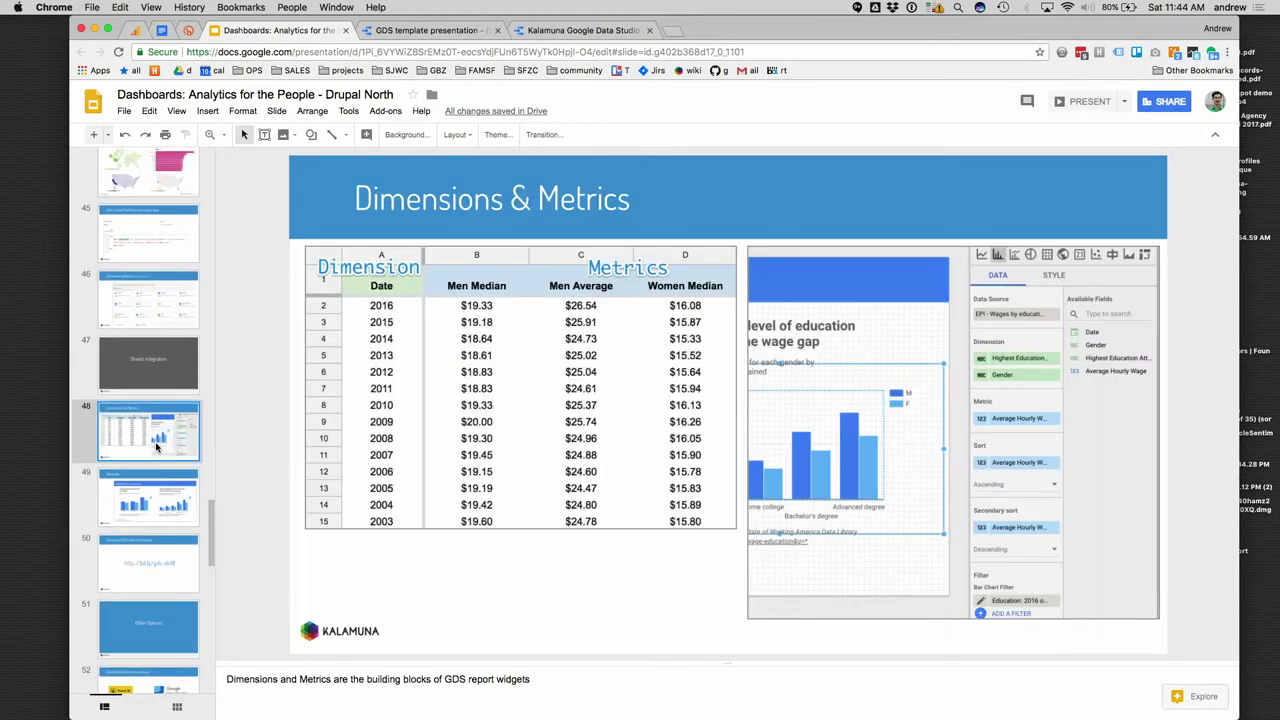